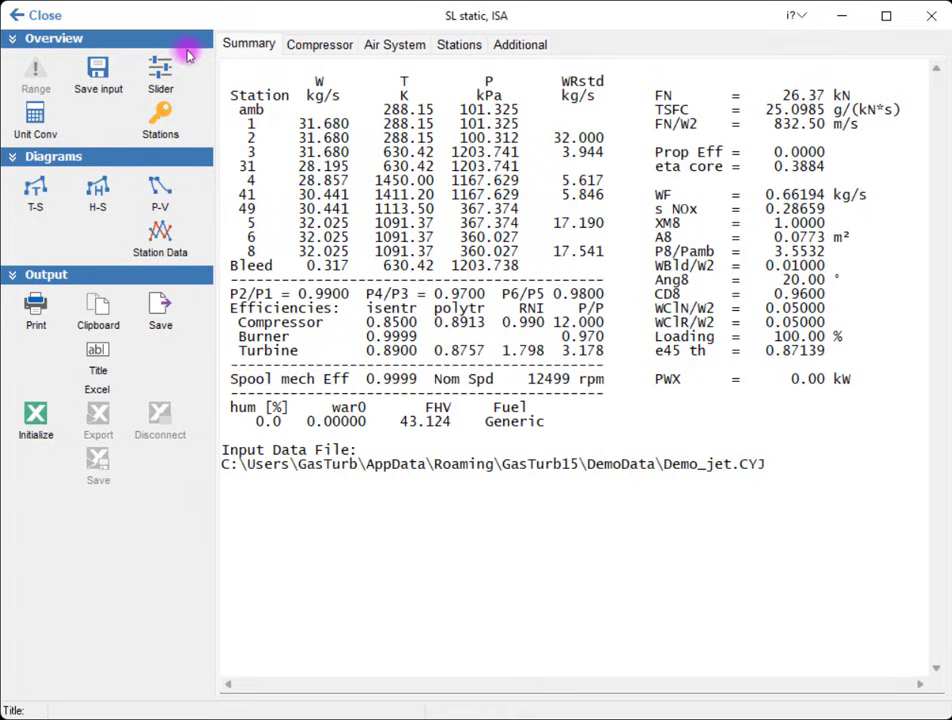
Step: Leave the turbojet's design point results and open the optimization setup
click(55, 17)
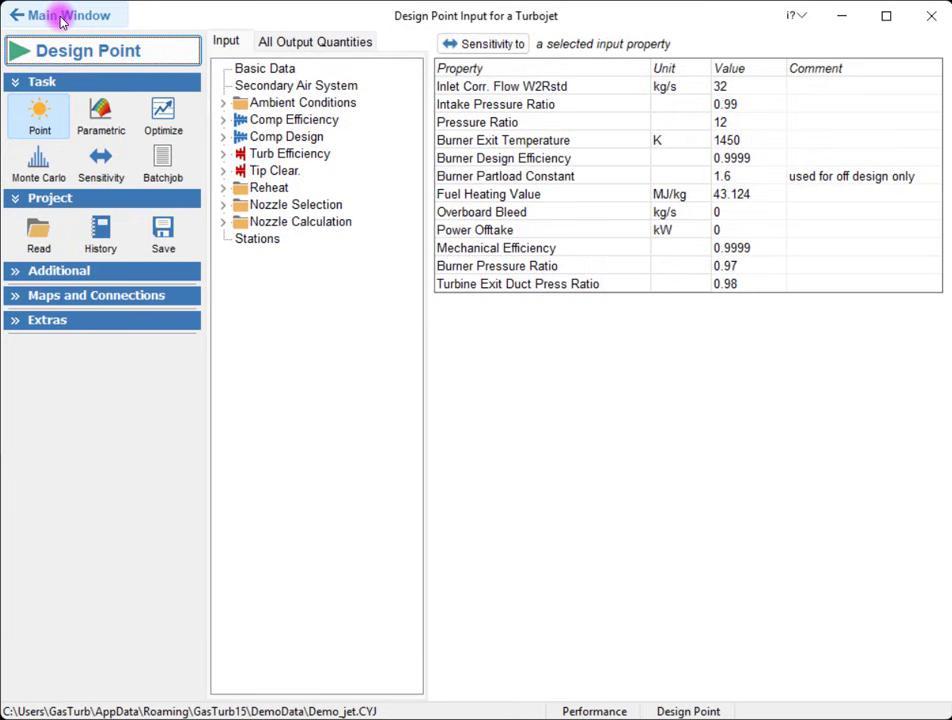
click(164, 112)
click(153, 50)
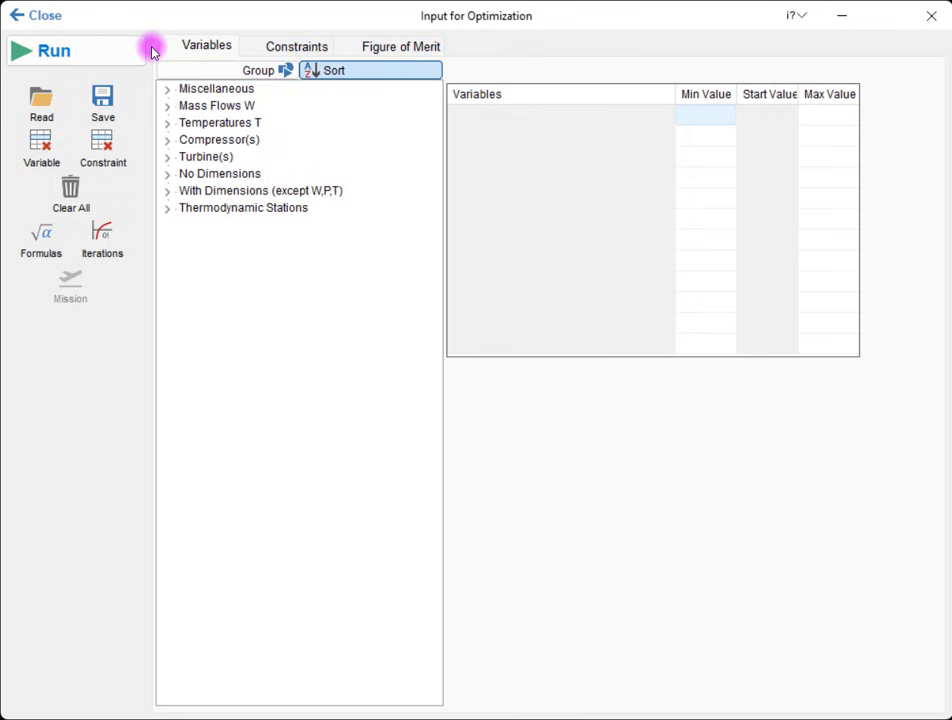
Step: Add the compressor Pressure Ratio as an optimization variable with a minimum of 5 and a maximum of 120
click(168, 140)
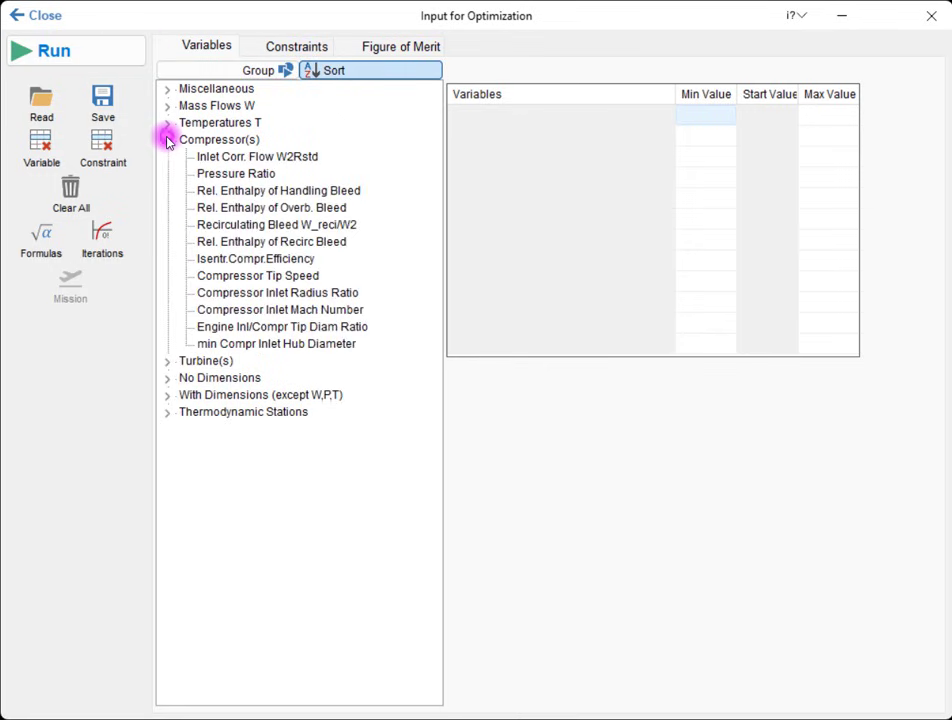
double_click(203, 175)
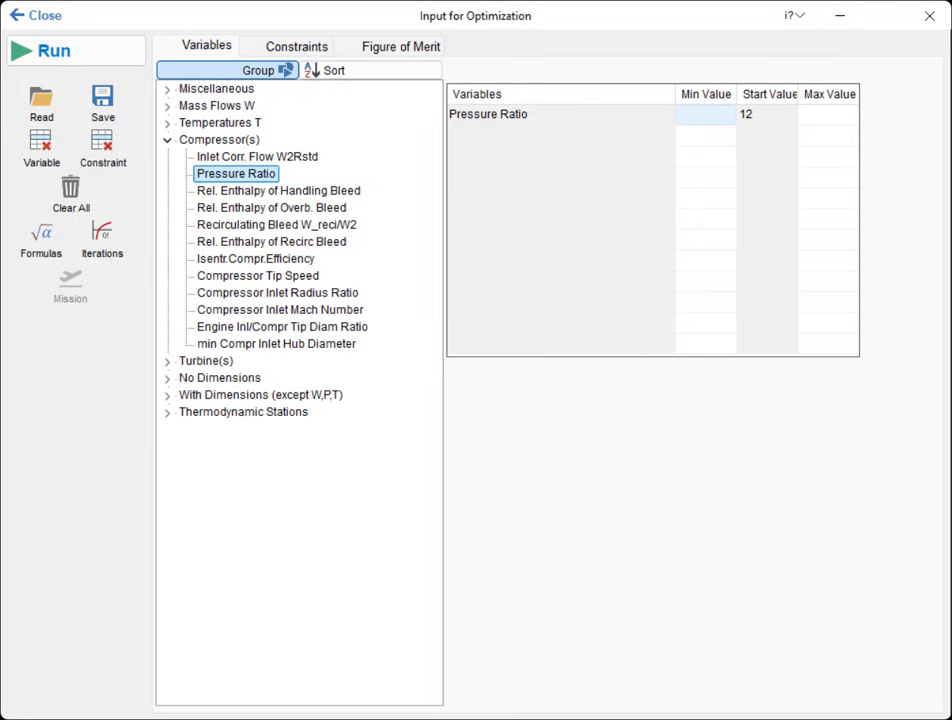
click(693, 117)
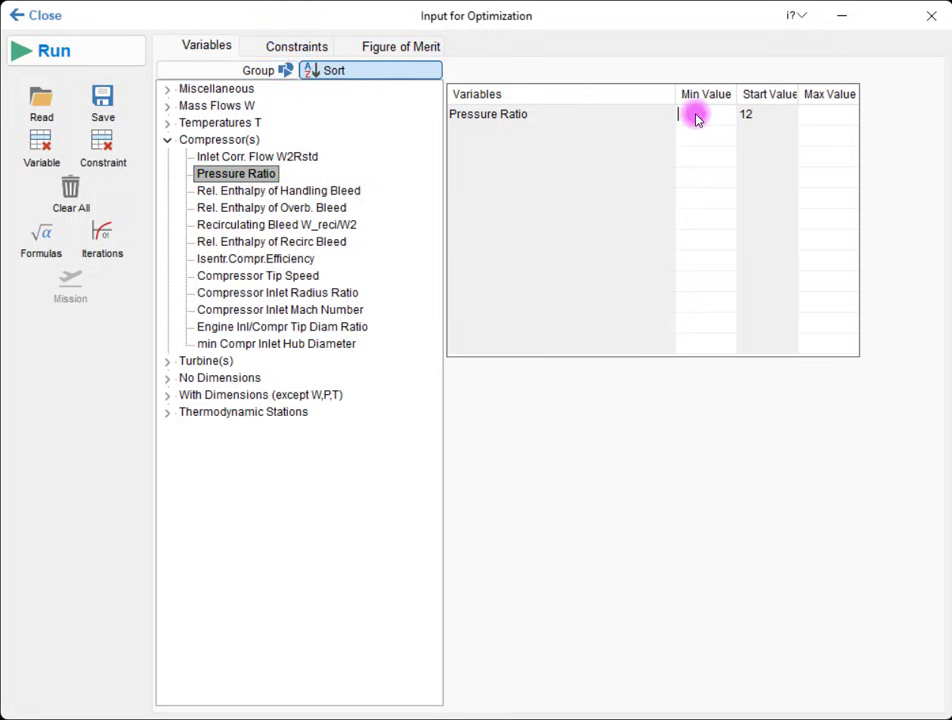
text(5)
click(828, 118)
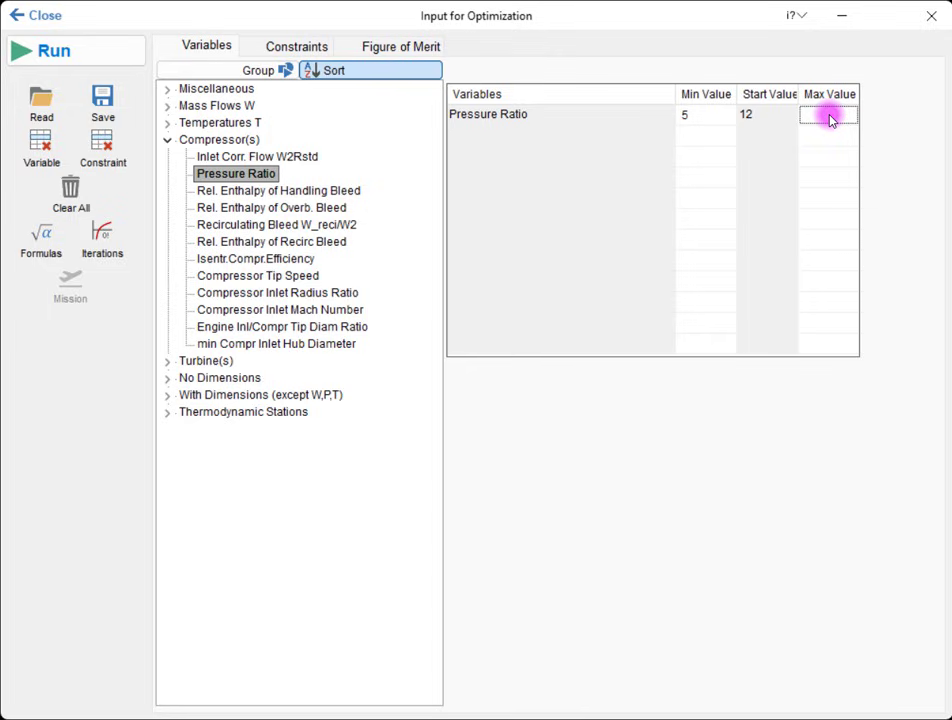
text(120)
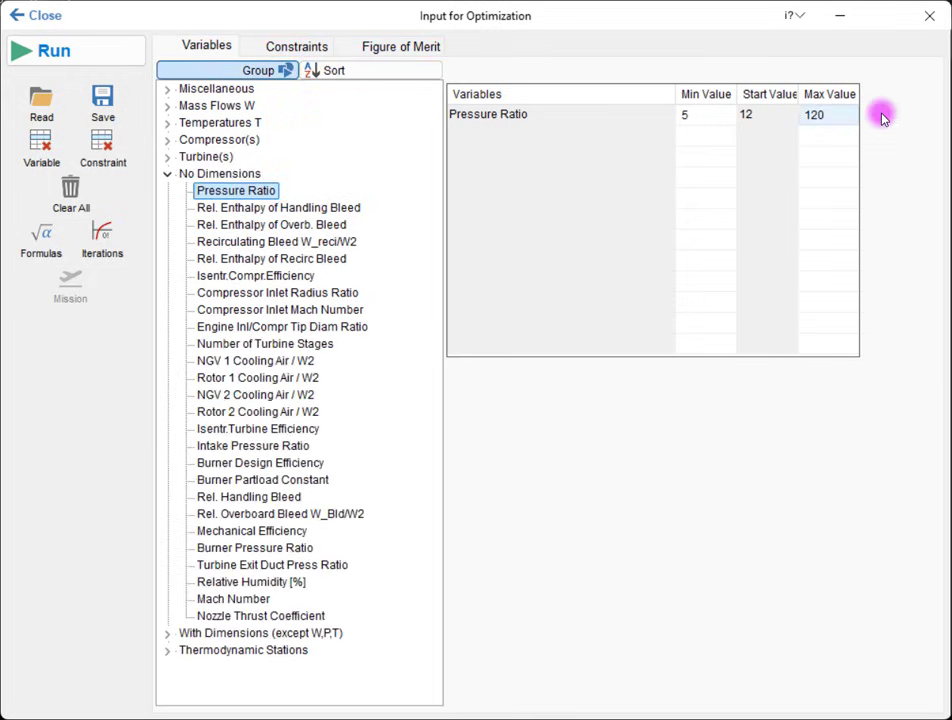
Step: Set Sp. Fuel Consumption as the figure of merit, with the optimization goal set to Minimize
click(432, 46)
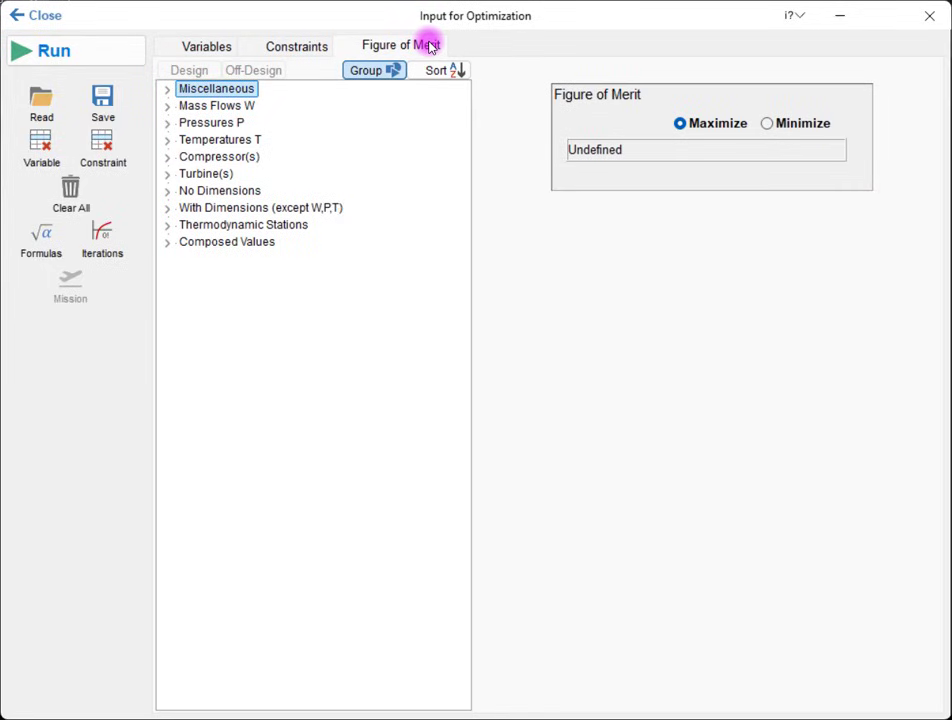
click(168, 90)
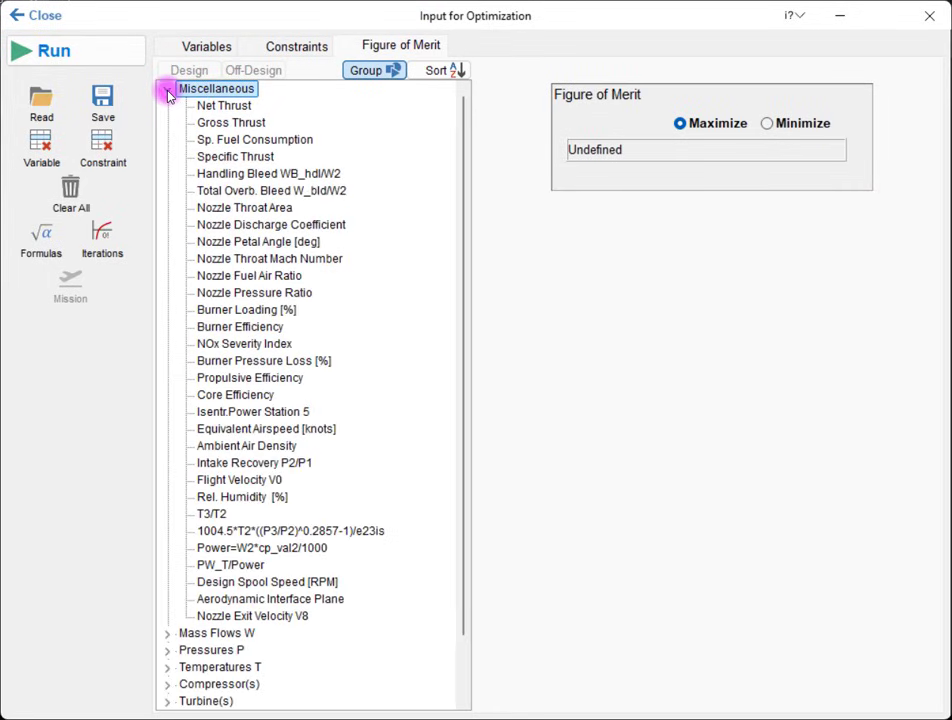
click(250, 139)
click(598, 155)
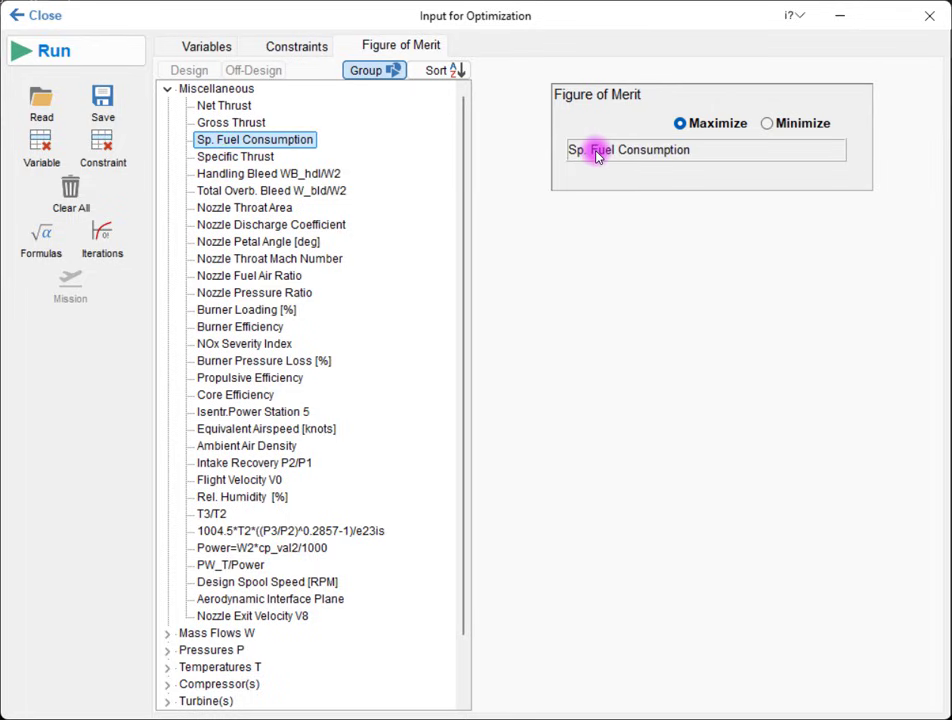
click(767, 124)
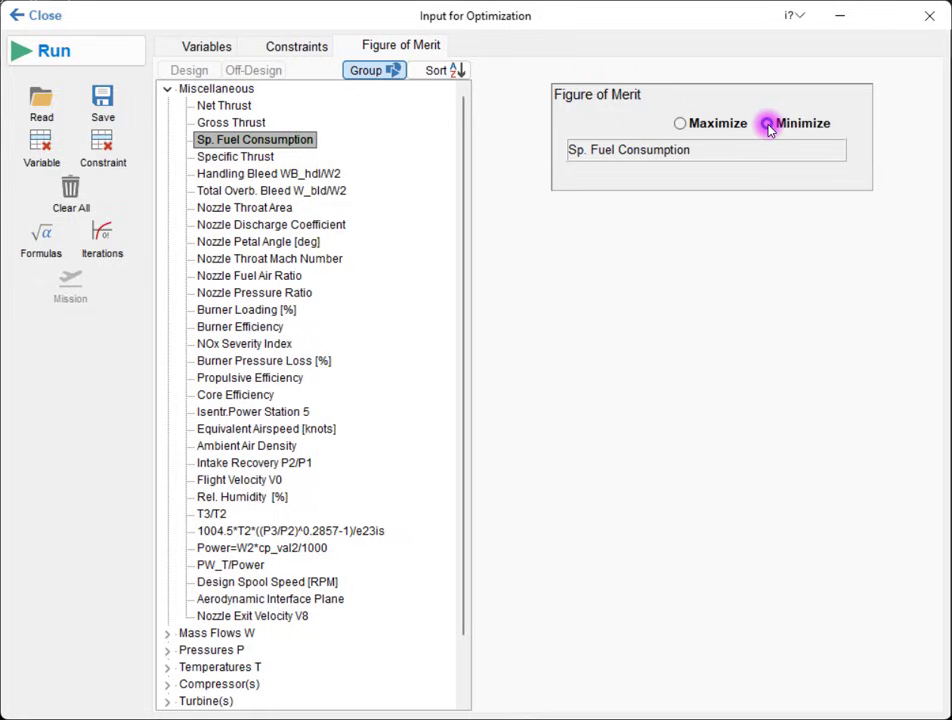
Step: Run the random-search optimization for minimum specific fuel consumption with only Pressure Ratio as variable
click(136, 54)
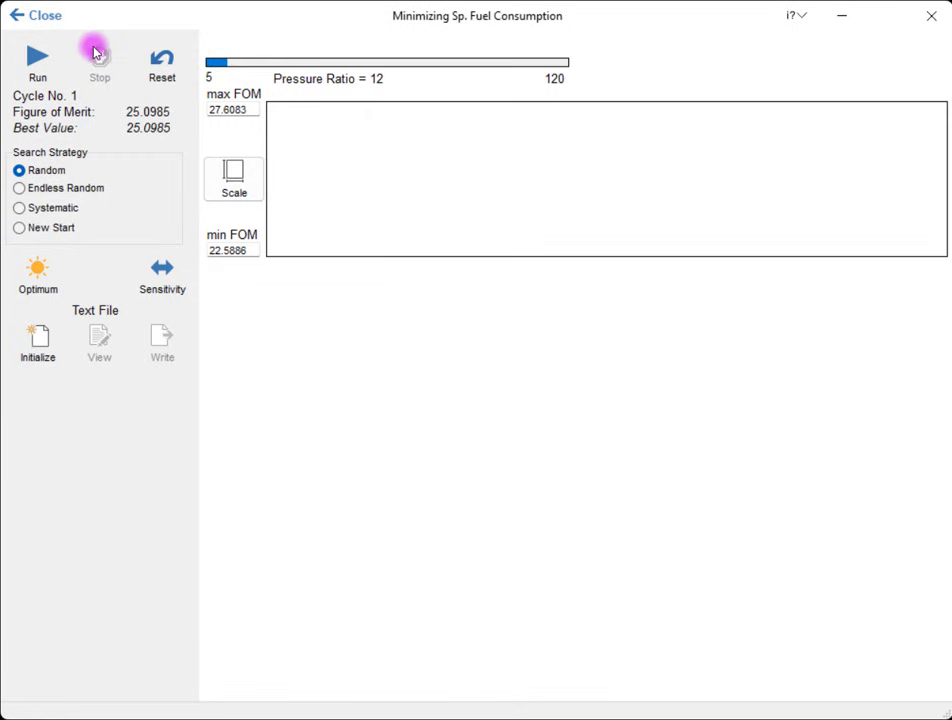
click(59, 54)
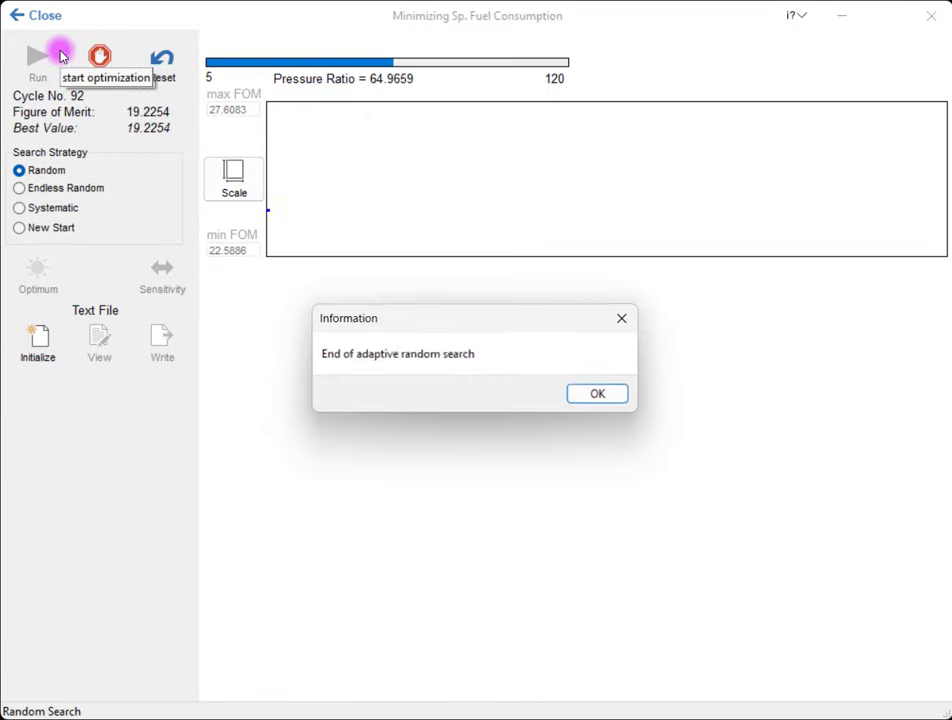
click(589, 399)
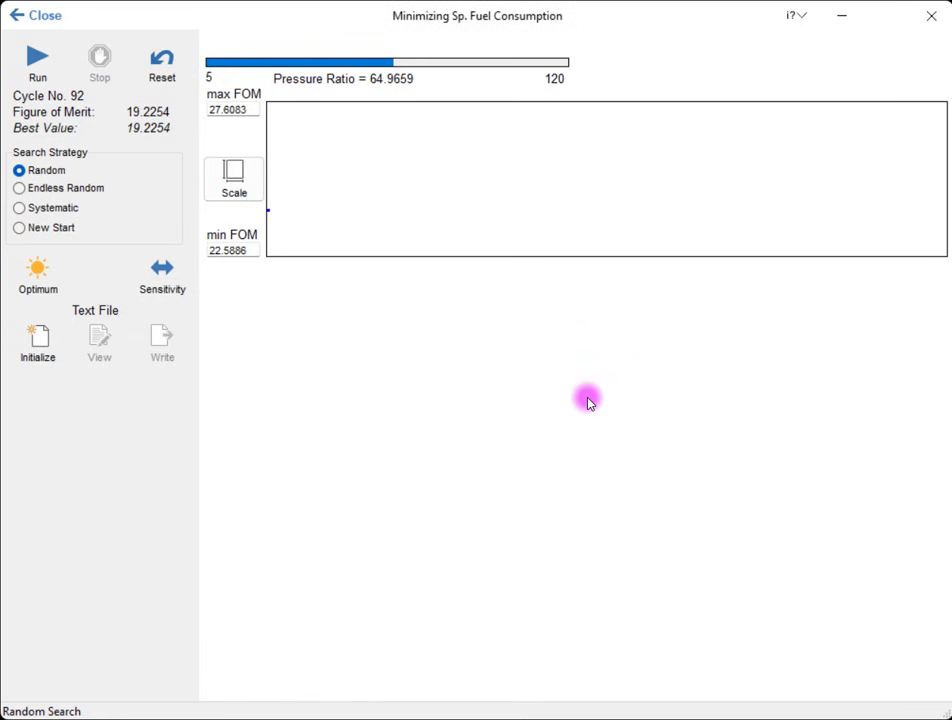
Step: Review the unconstrained optimum's cycle summary, then leave the optimization and restore the old data
click(55, 274)
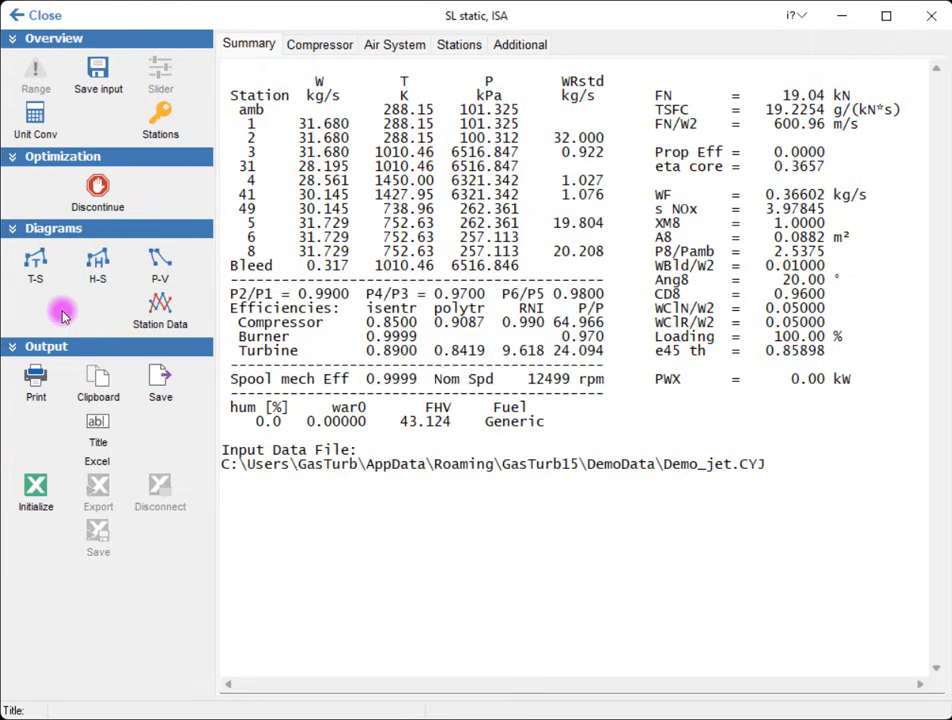
click(45, 18)
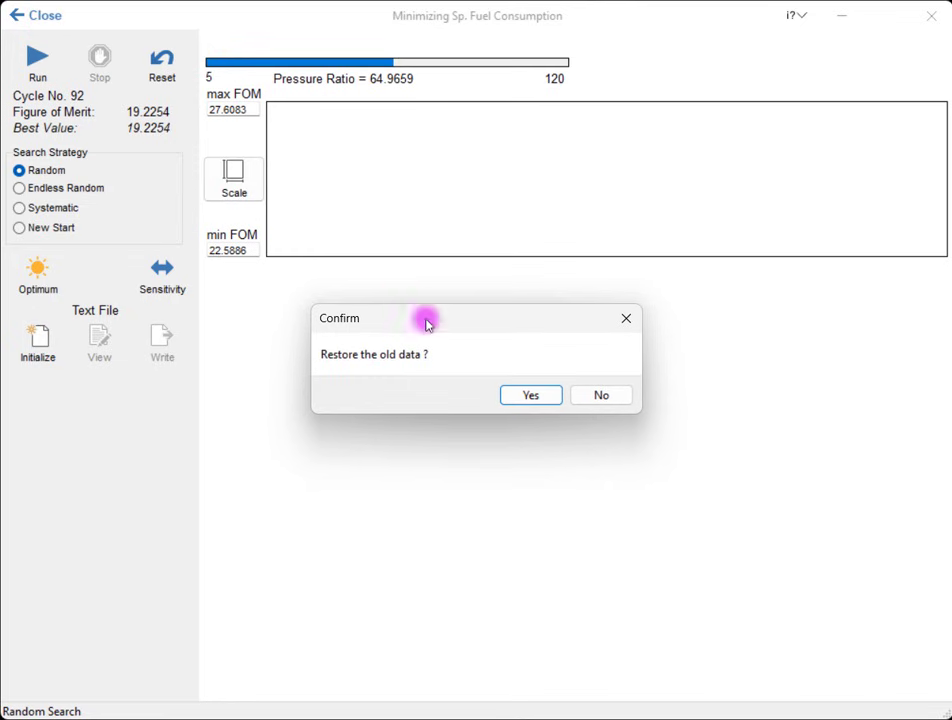
click(515, 394)
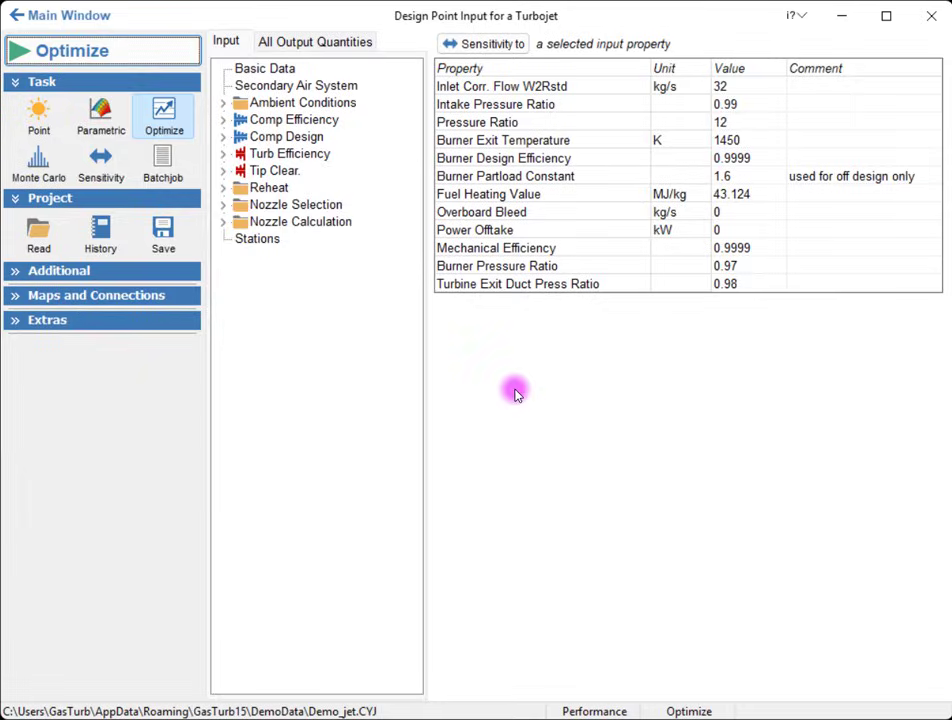
Step: Reopen the optimization setup and constrain Turbine Pressure Ratio between 1 and 4
click(182, 57)
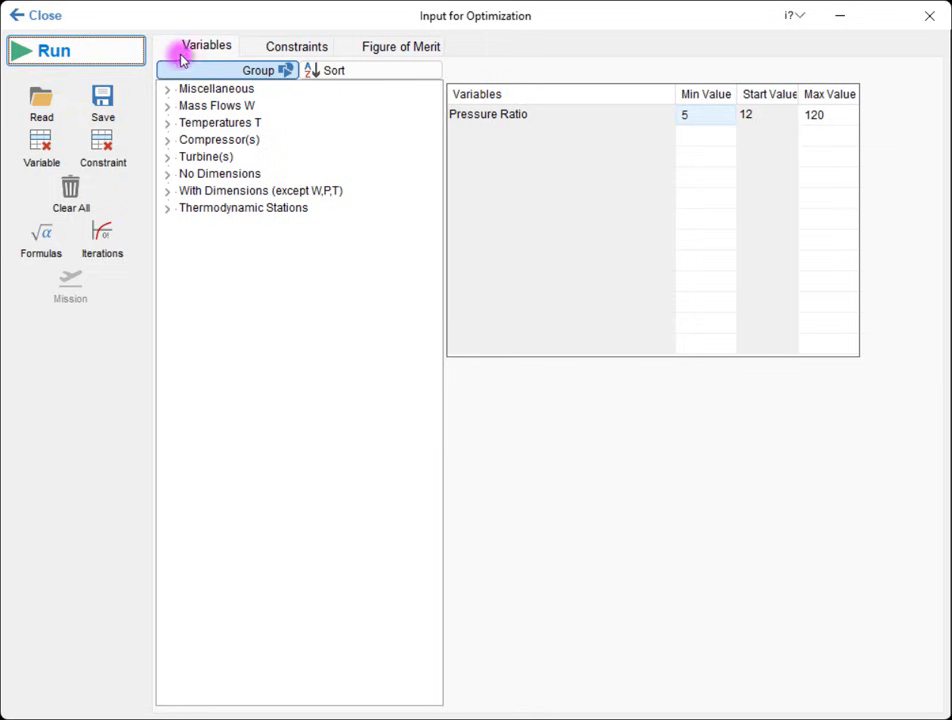
click(266, 48)
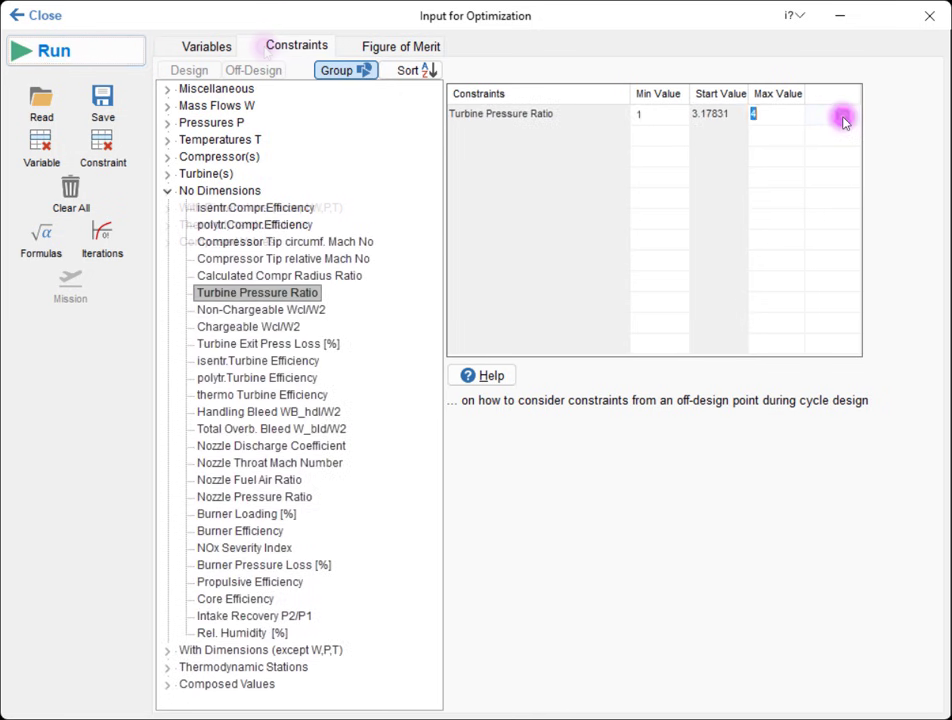
key(Return)
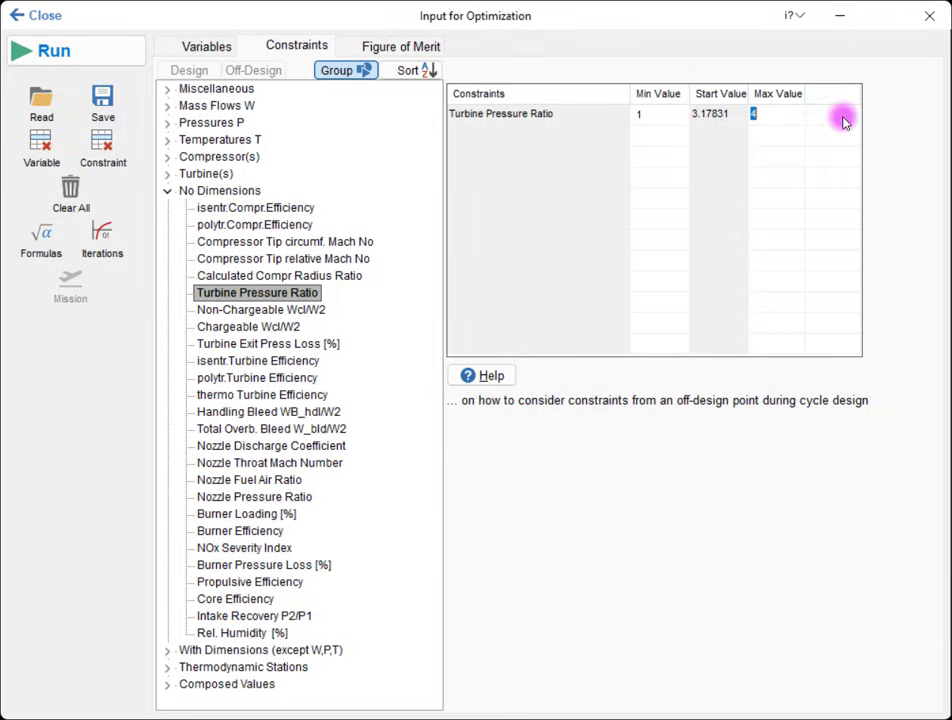
Step: Run the random-search optimization with the Turbine Pressure Ratio constraint active
click(115, 52)
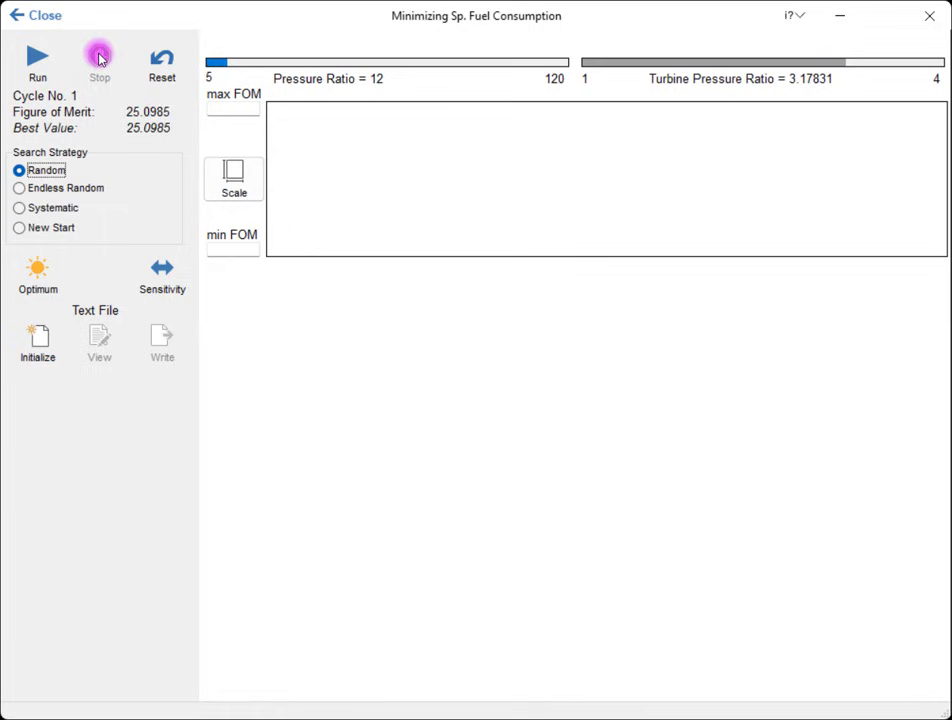
click(35, 60)
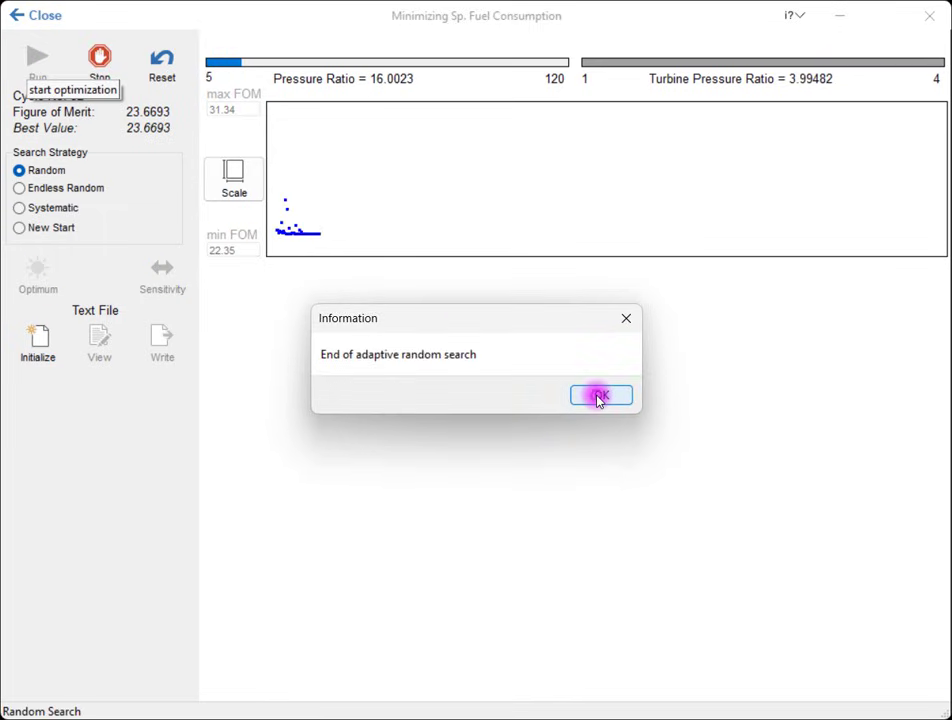
click(598, 397)
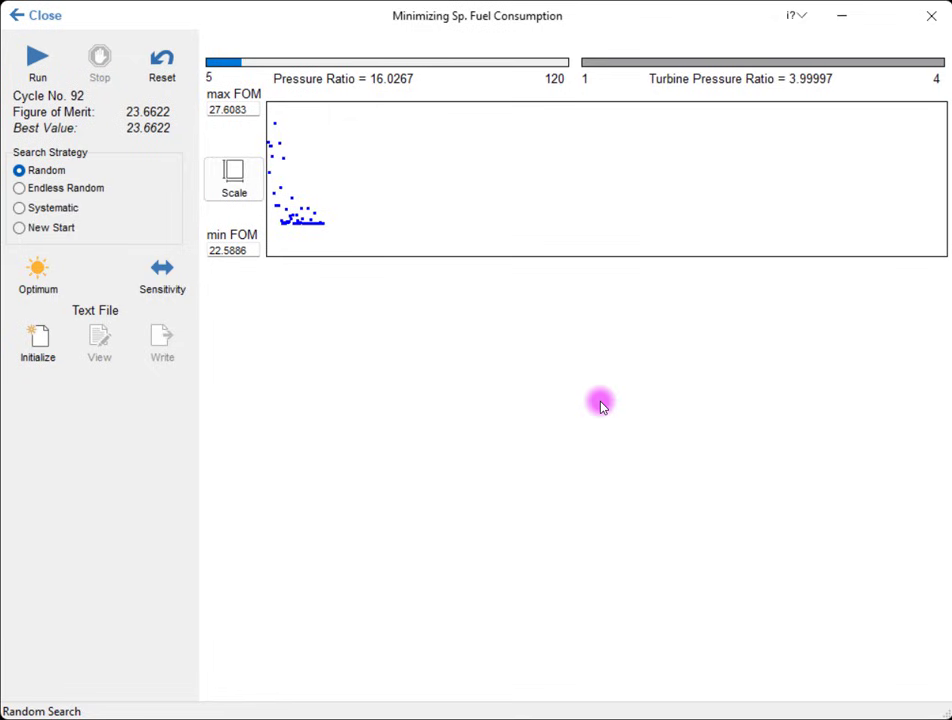
Step: Review the cycle summary of the constrained optimum, then exit the optimization and restore the original turbojet data
click(50, 268)
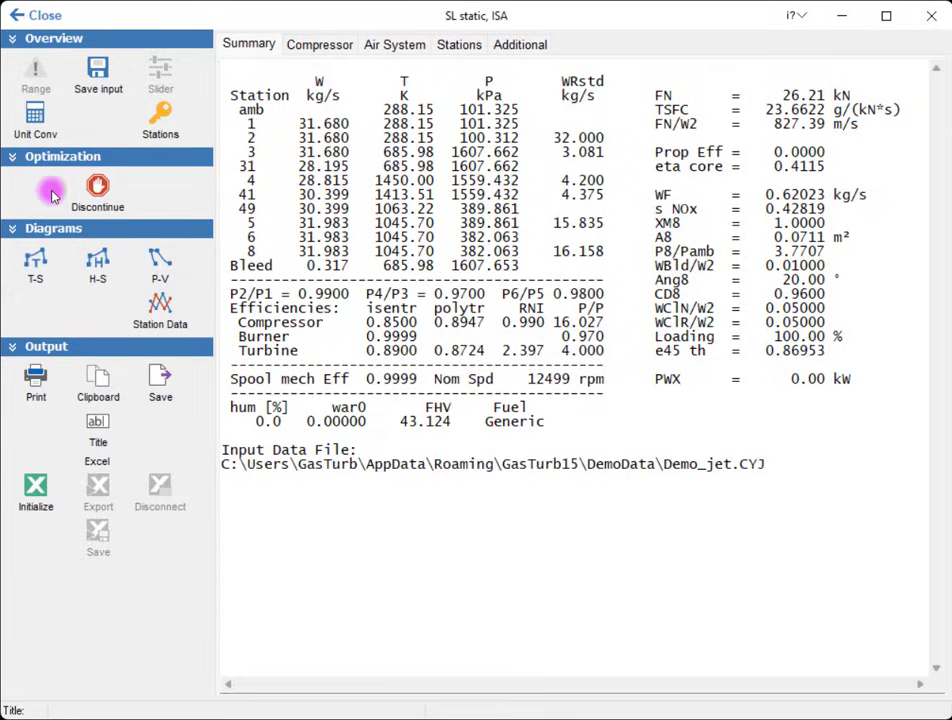
click(45, 15)
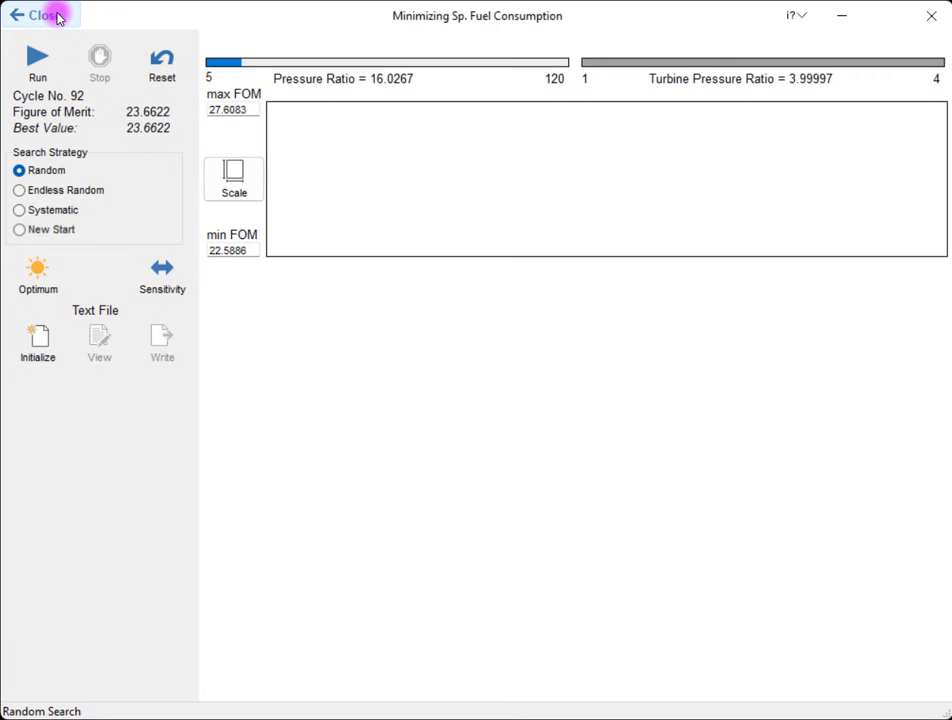
click(51, 15)
click(513, 394)
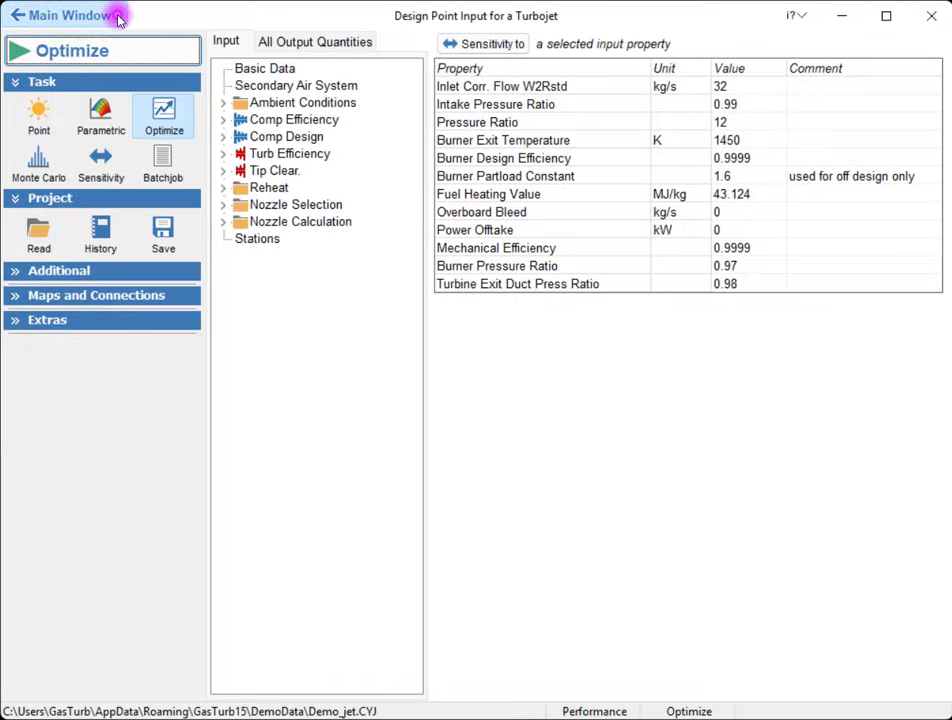
Step: Close the turbojet project and start a new Geared Turbofan model with its demo data in Performance scope
click(68, 15)
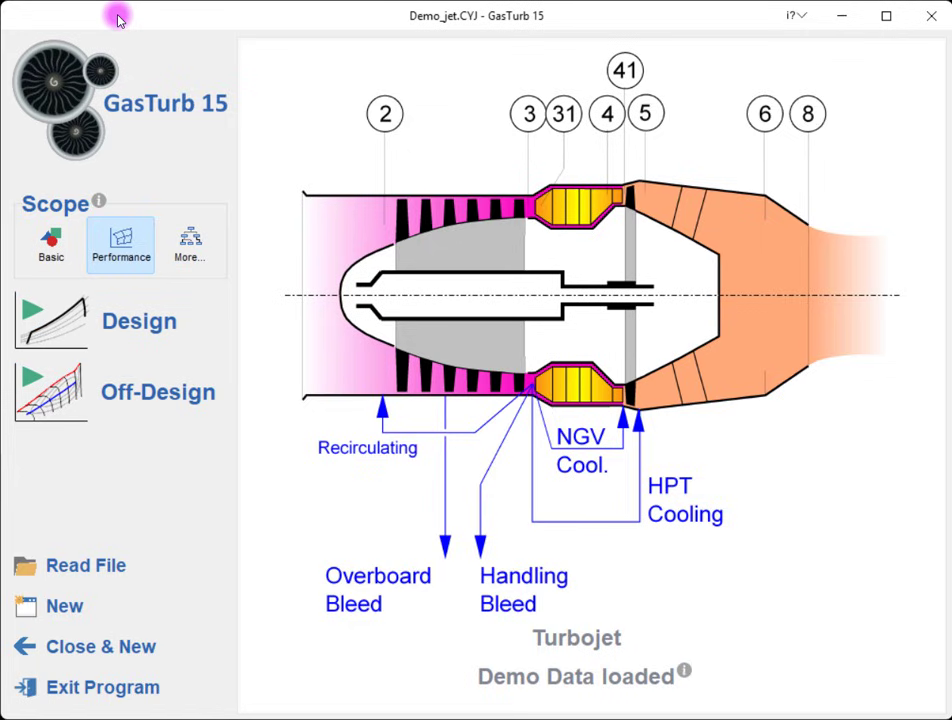
click(176, 657)
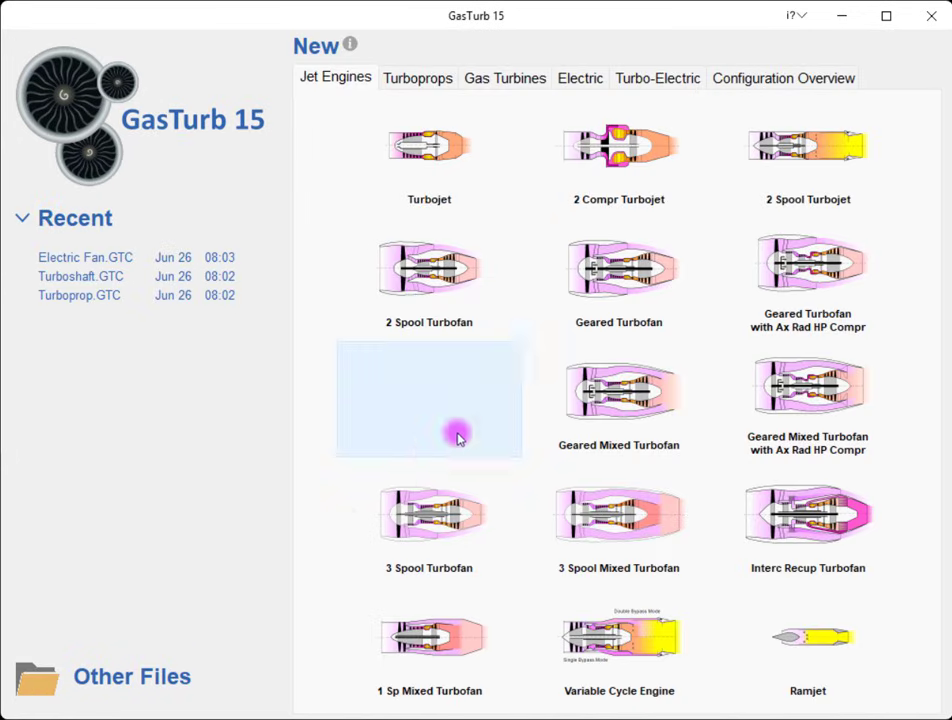
click(620, 303)
click(447, 340)
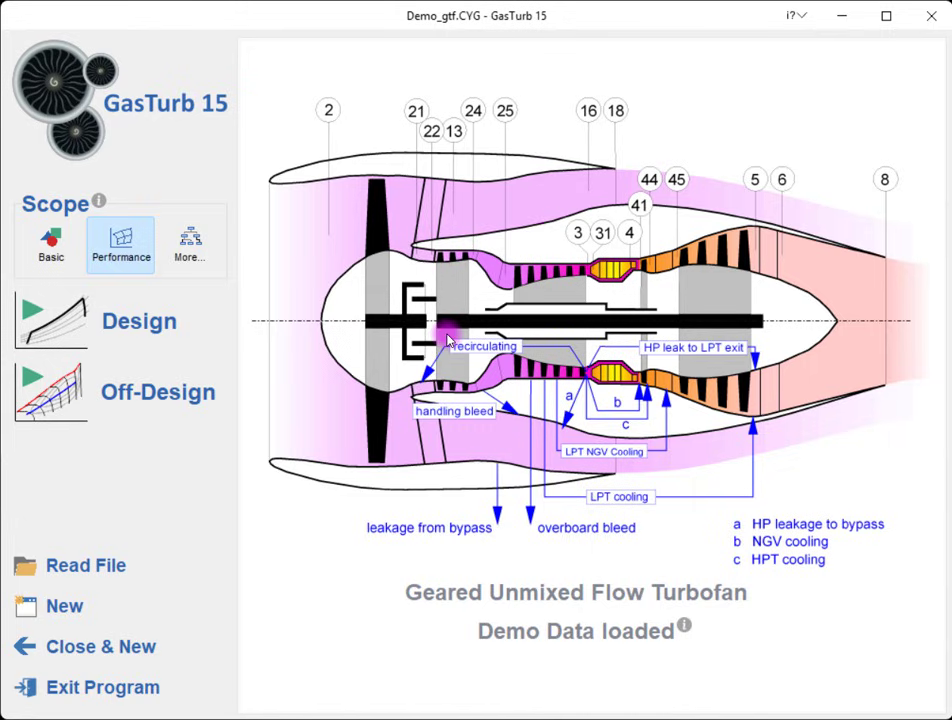
Step: Calculate the geared turbofan's design point and examine the TSFC in its summary, then return to the input page
click(204, 323)
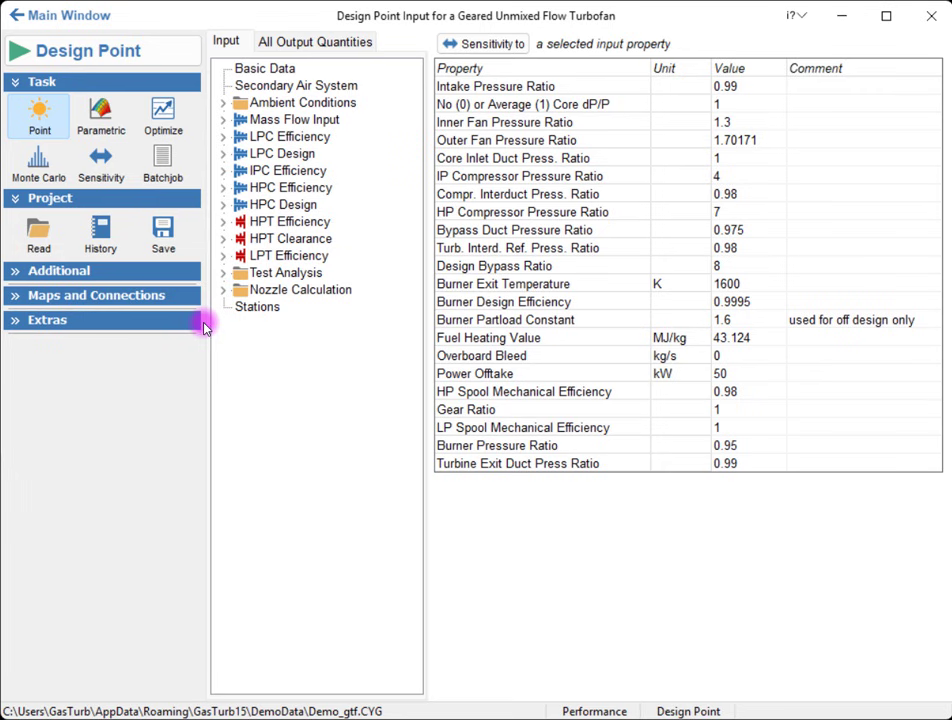
click(172, 49)
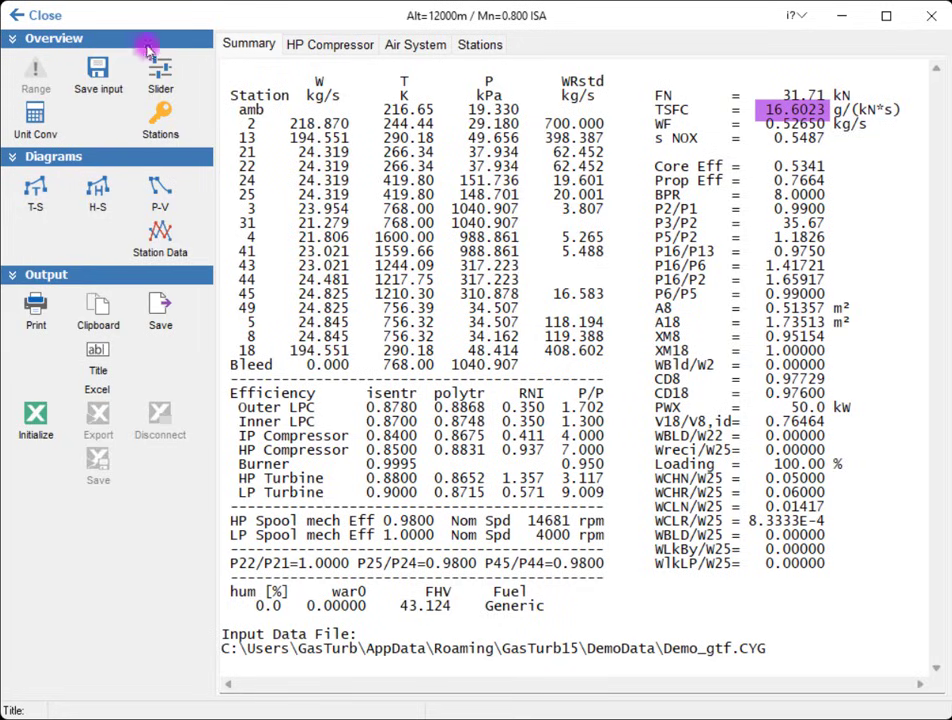
click(38, 16)
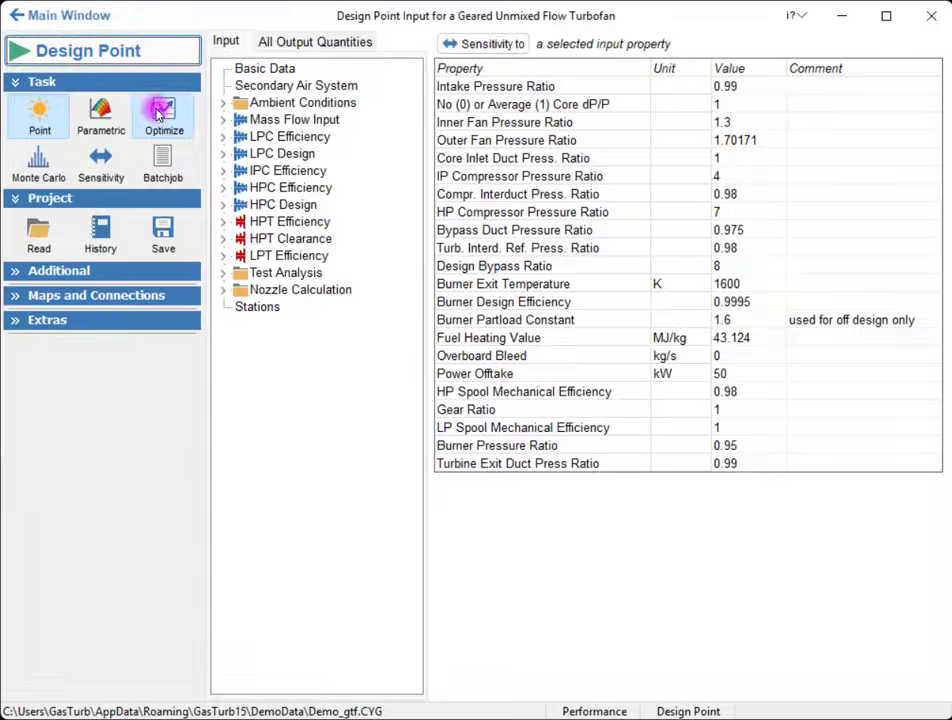
Step: Define optimization variables: Inner and Outer Fan Pressure Ratio 1.1–1.9, Design Bypass Ratio 5–12, IP Compressor Pressure Ratio 2–6, Burner Exit Temperature 1300–2000
click(155, 106)
click(138, 52)
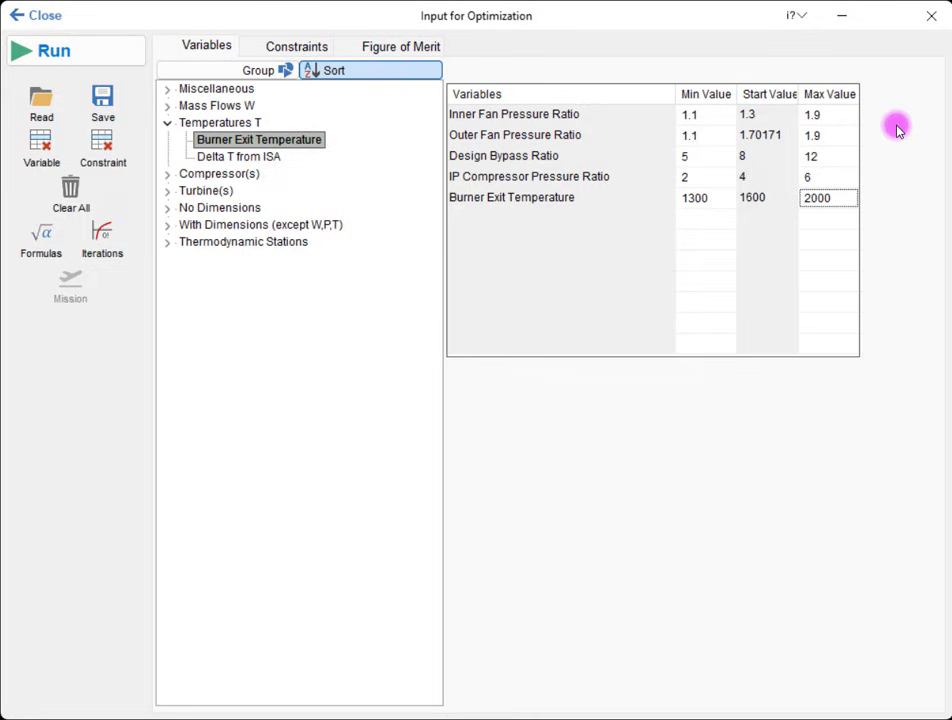
Step: Constrain LPT Inlet Temperature T45 to 1000–1300, LPT Pressure Ratio to 5–12 and Net Thrust to 31–50, and open the figure of merit settings
click(300, 46)
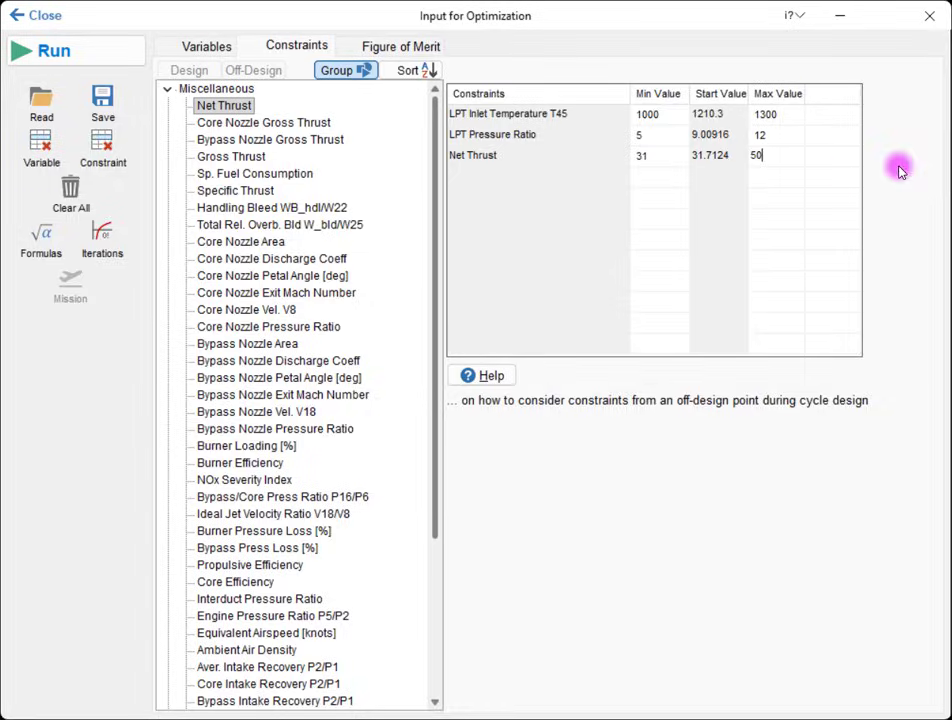
click(421, 50)
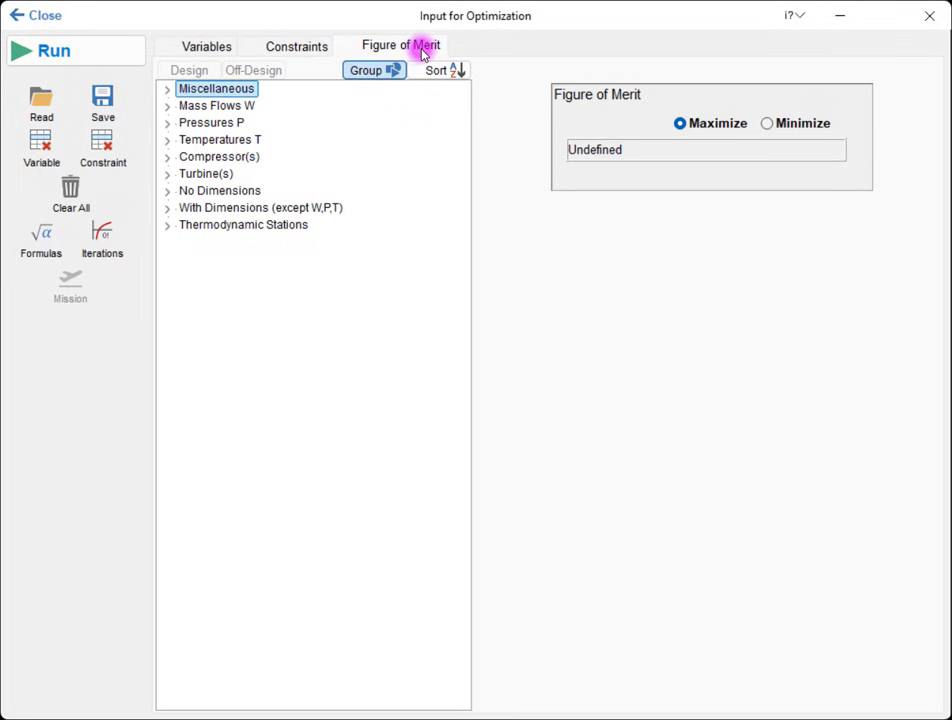
Step: Set the figure of merit to minimize Sp. Fuel Consumption
click(168, 91)
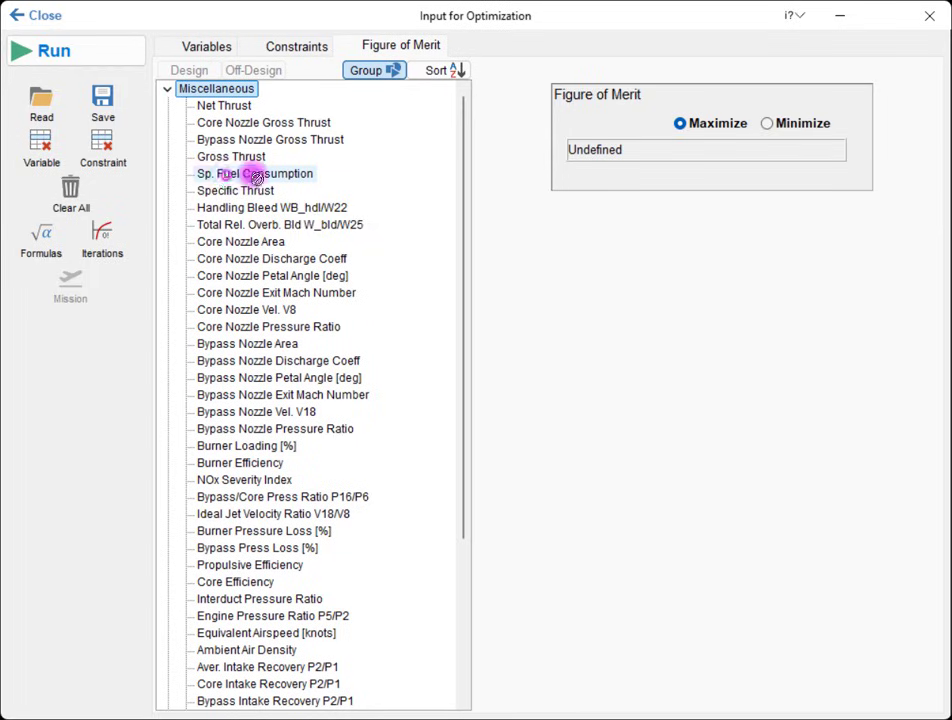
drag(255, 175, 599, 159)
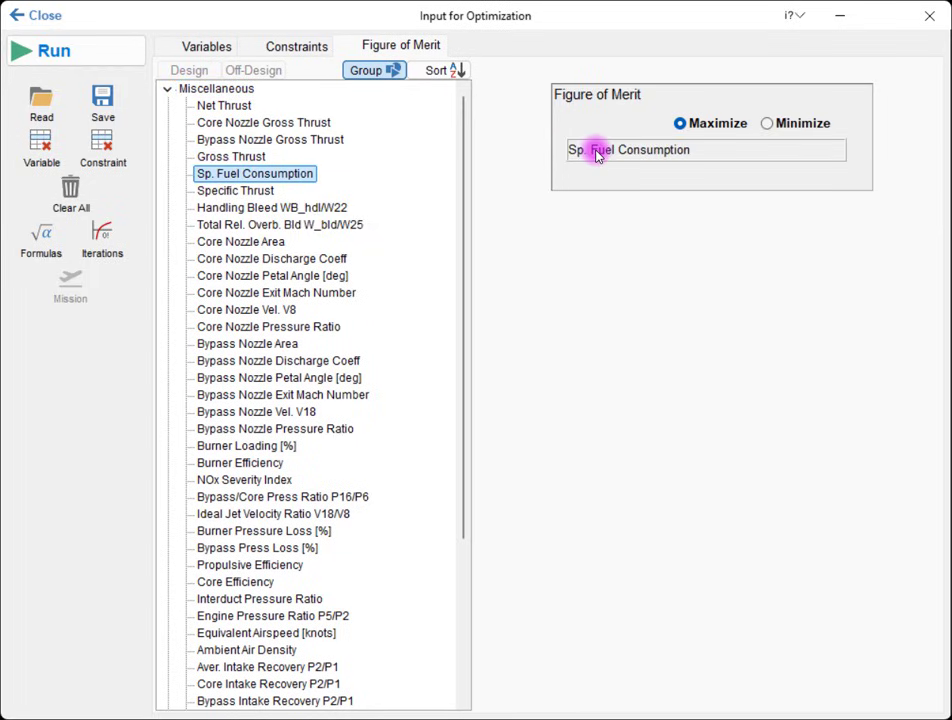
click(767, 124)
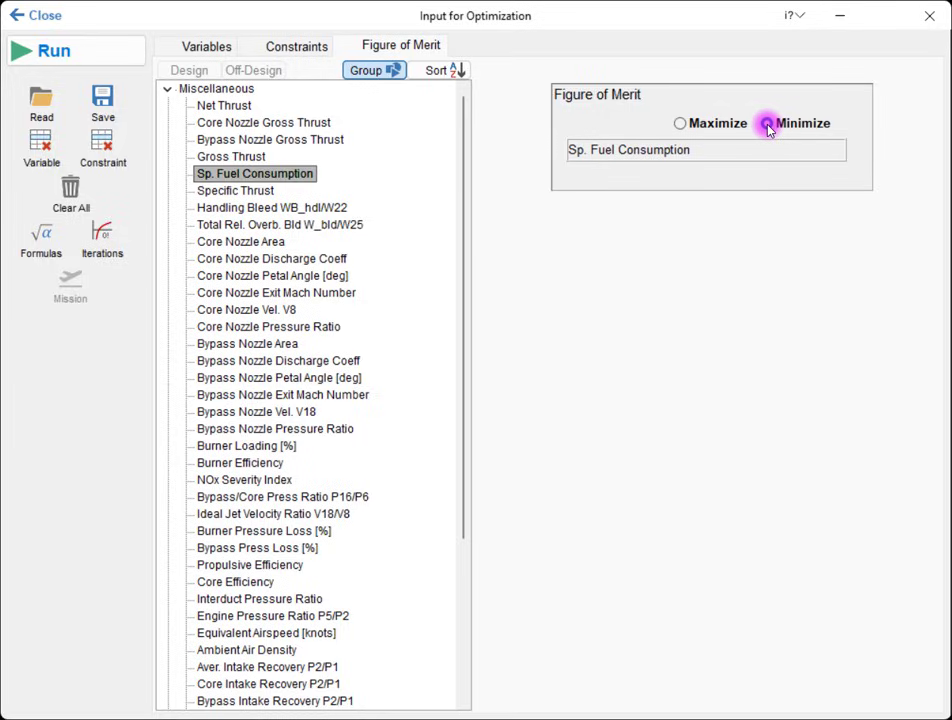
Step: Run the optimization with the Random search strategy and examine the optimum cycle's summary
click(117, 56)
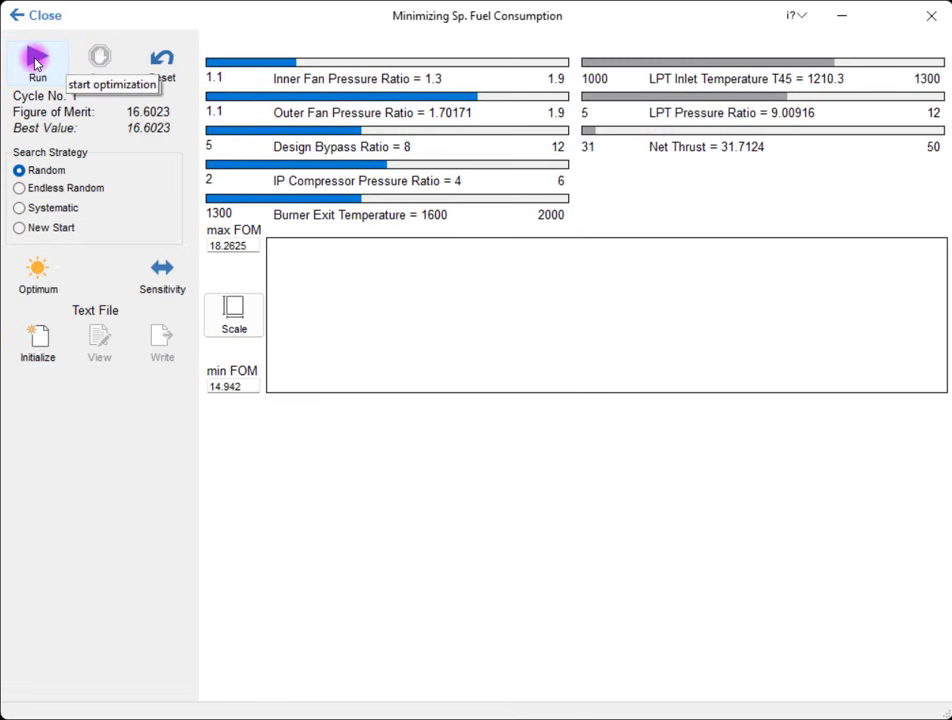
click(38, 63)
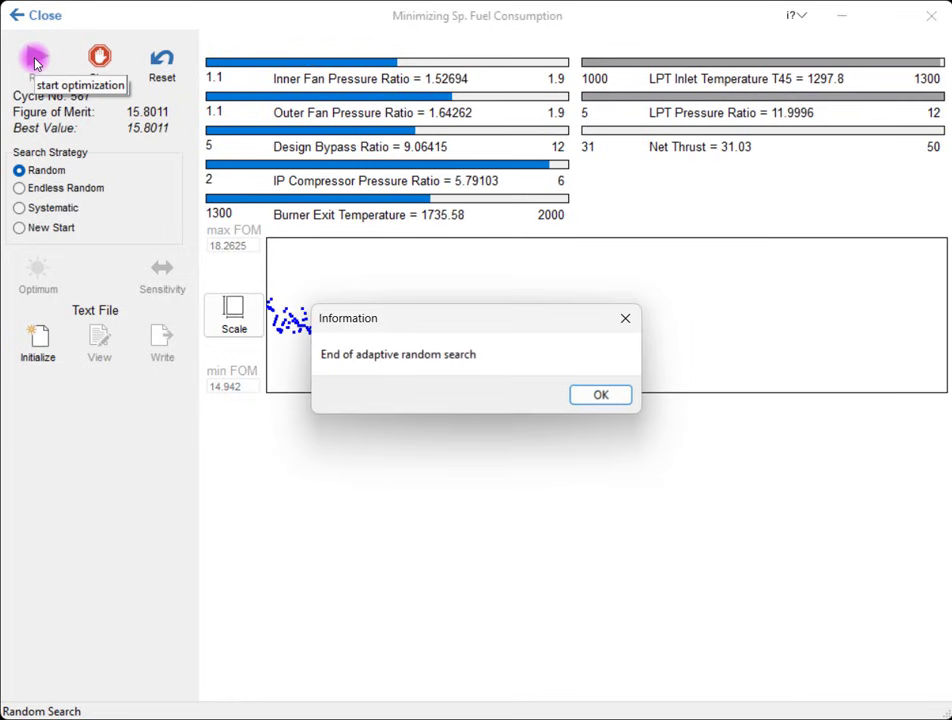
click(586, 397)
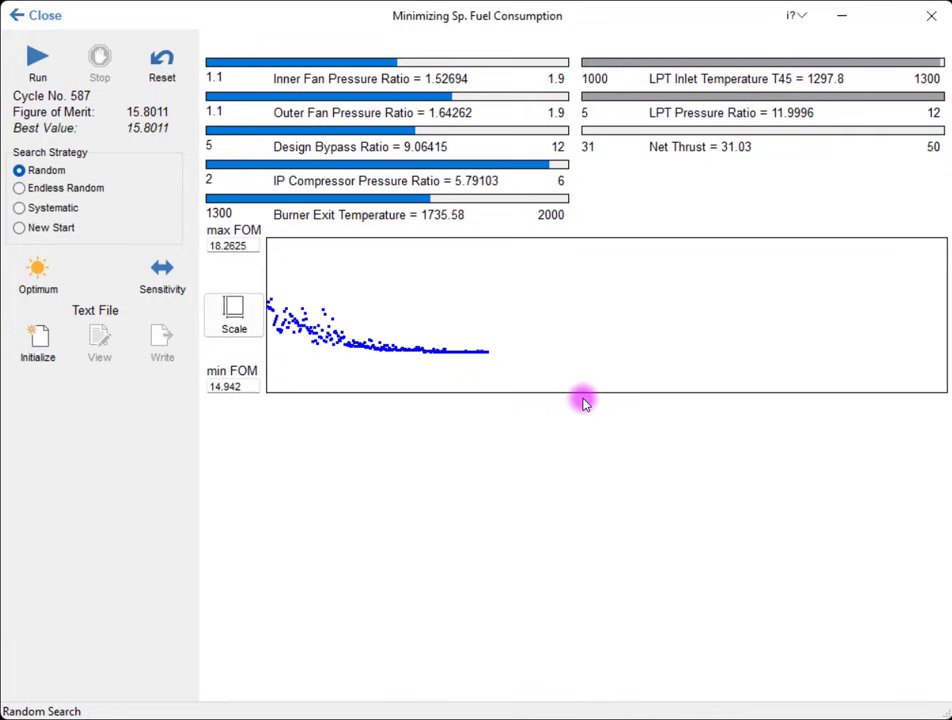
click(64, 279)
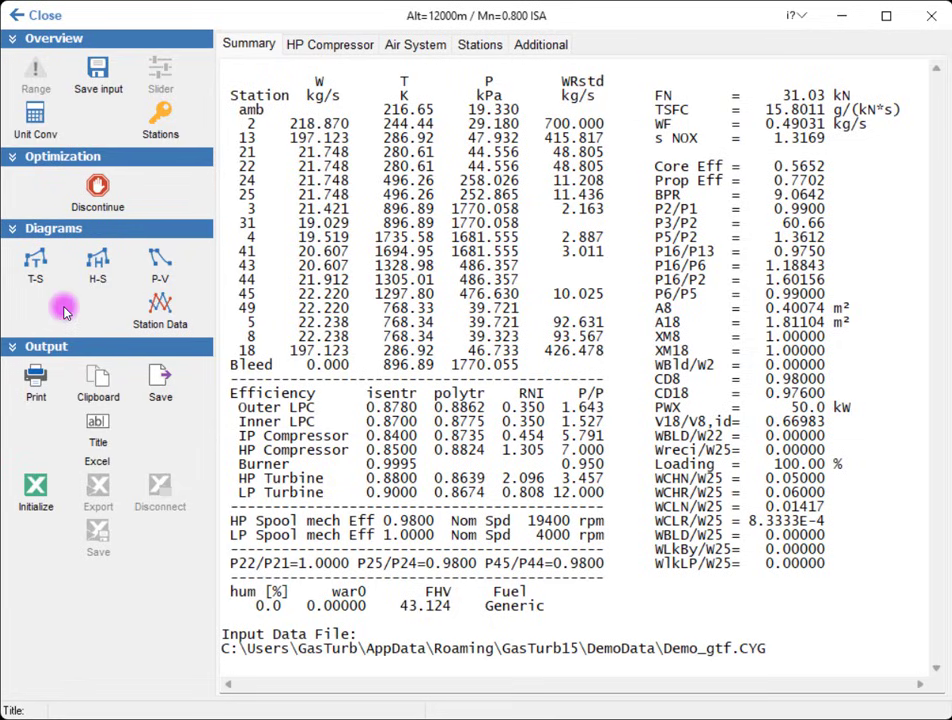
Step: Leave the optimum summary and the optimization, restoring the old design input data
click(44, 18)
click(46, 22)
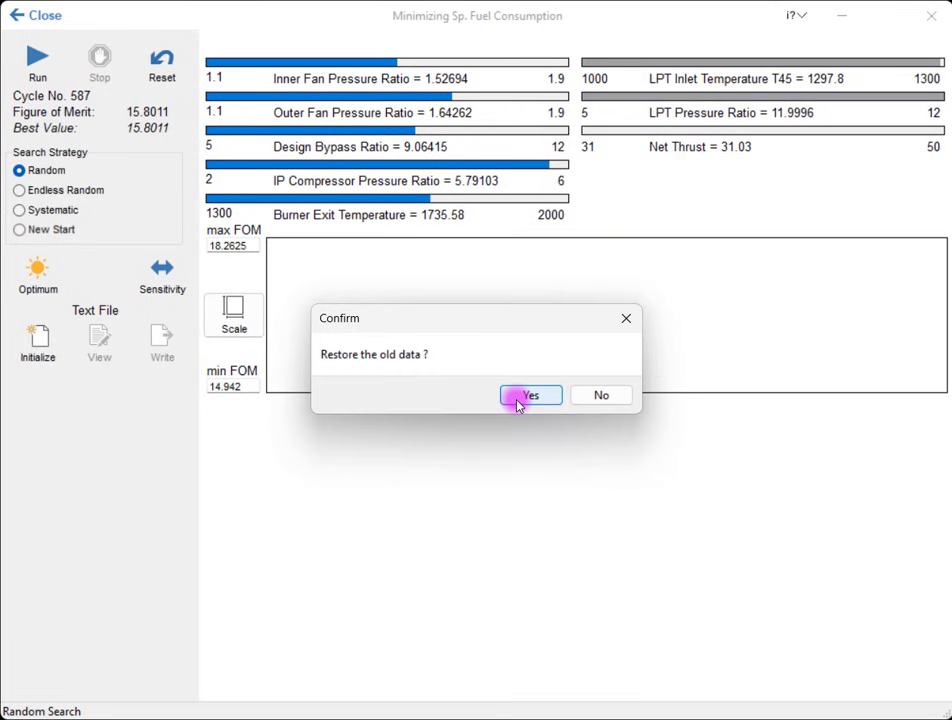
click(518, 400)
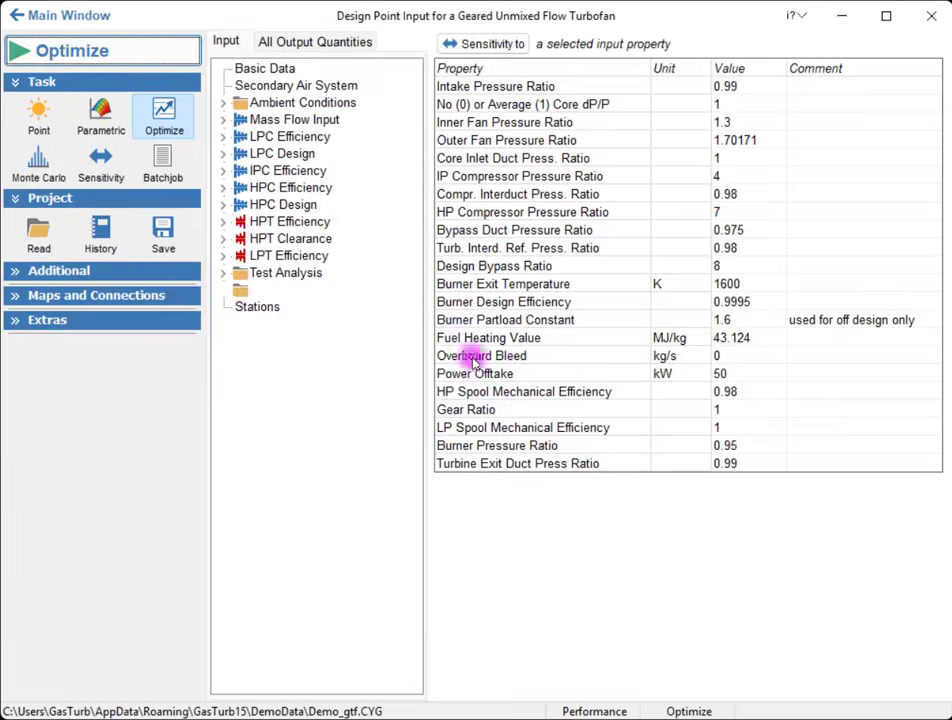
Step: Define an off-design mission point HDT at altitude 0 m, Mach 0 and ISA +15 K, with a maximum Net Thrust limiter of 145 kN
click(90, 14)
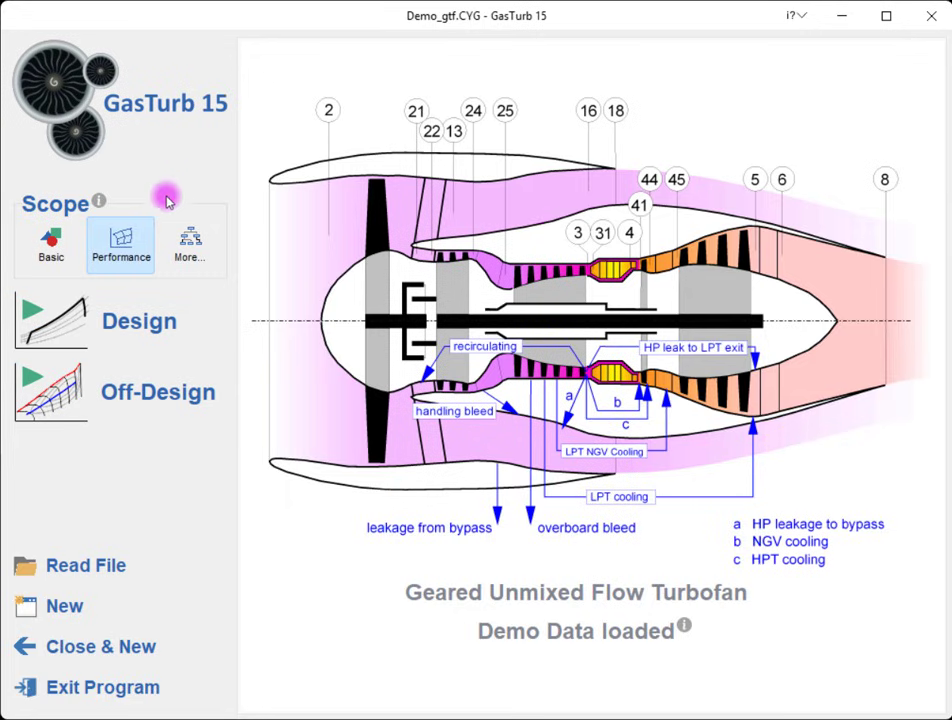
click(220, 384)
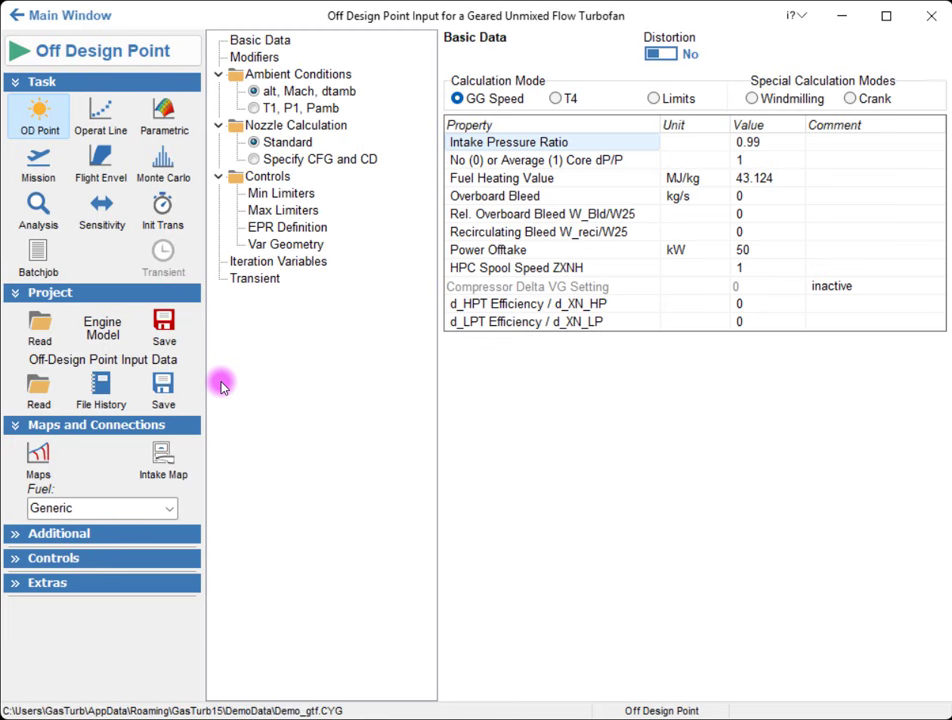
click(36, 142)
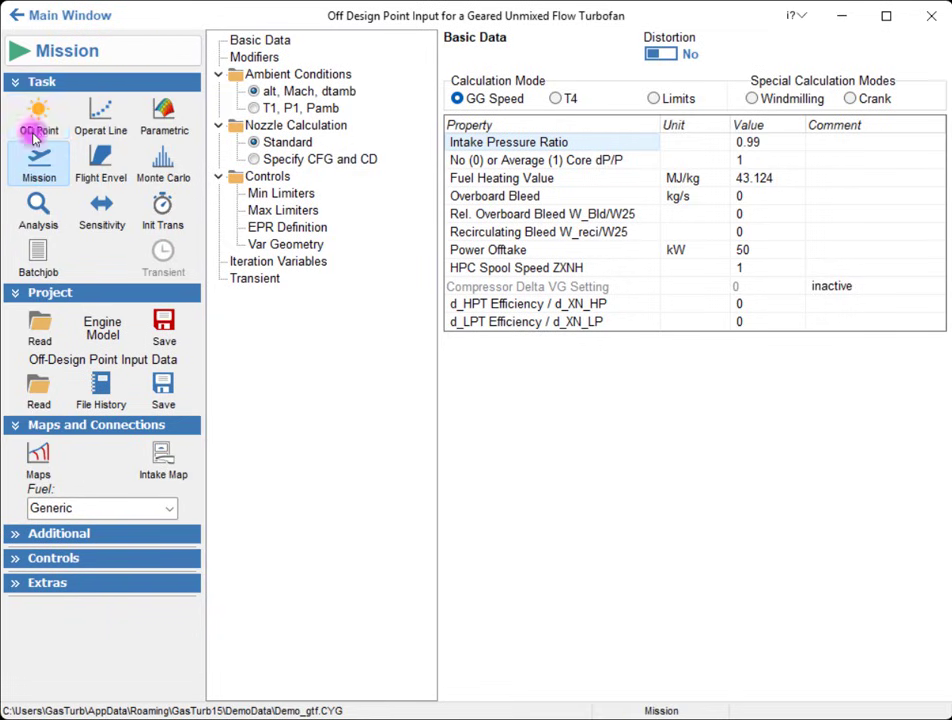
click(75, 52)
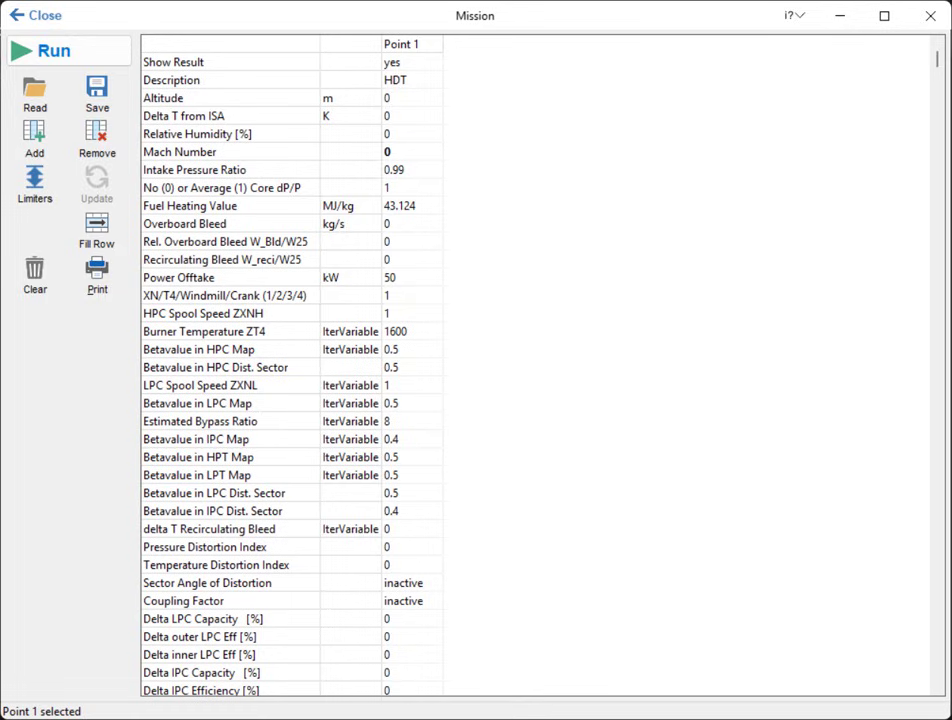
click(405, 160)
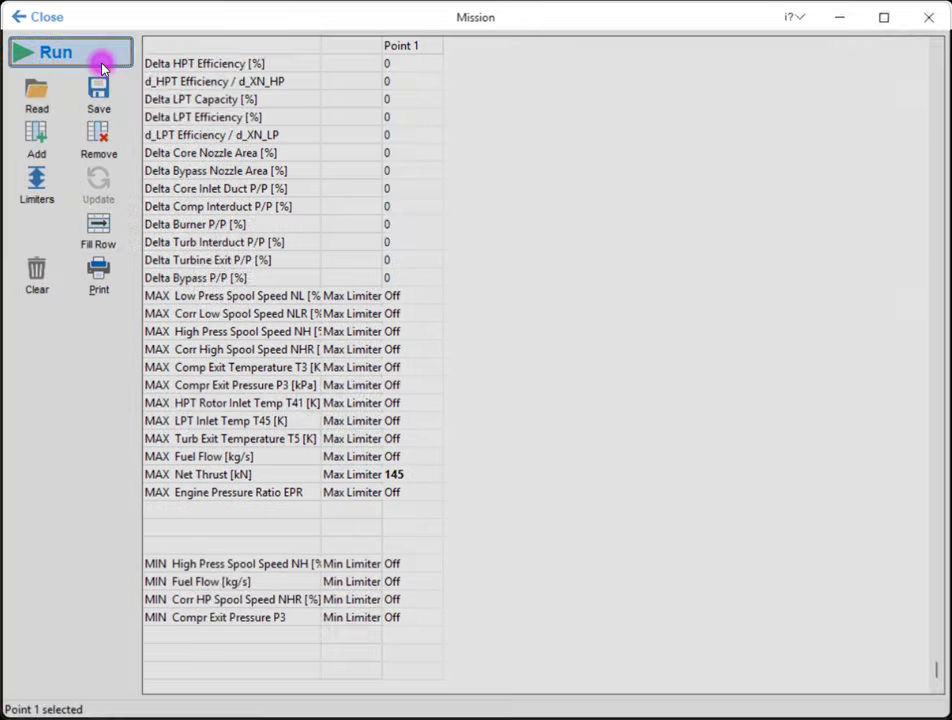
Step: Calculate the HDT mission point, check its net thrust in the list output, and return to the main window
click(101, 67)
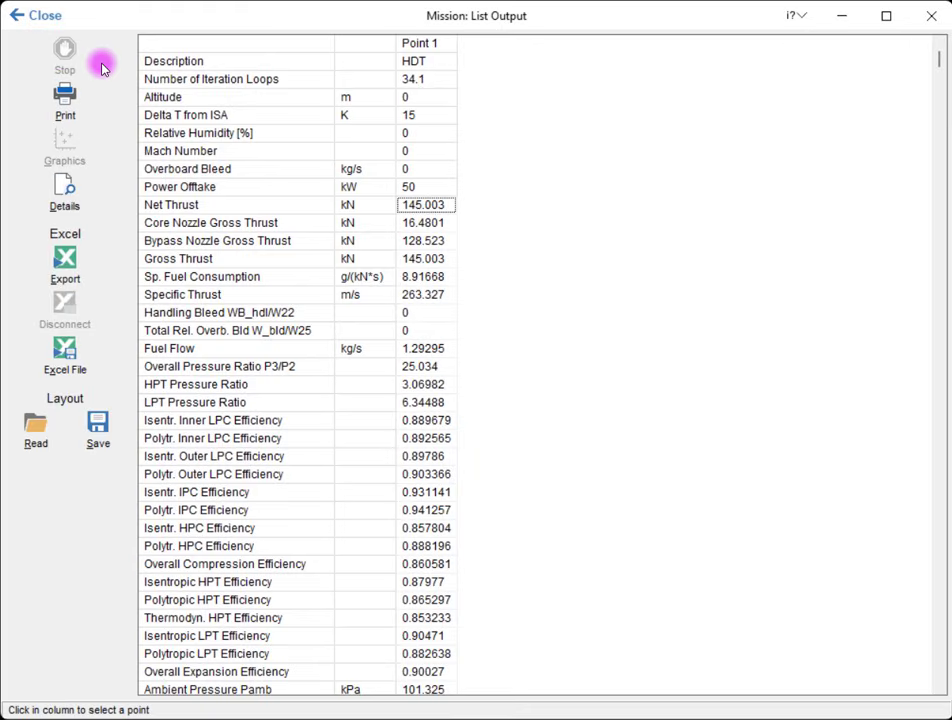
click(60, 15)
click(60, 15)
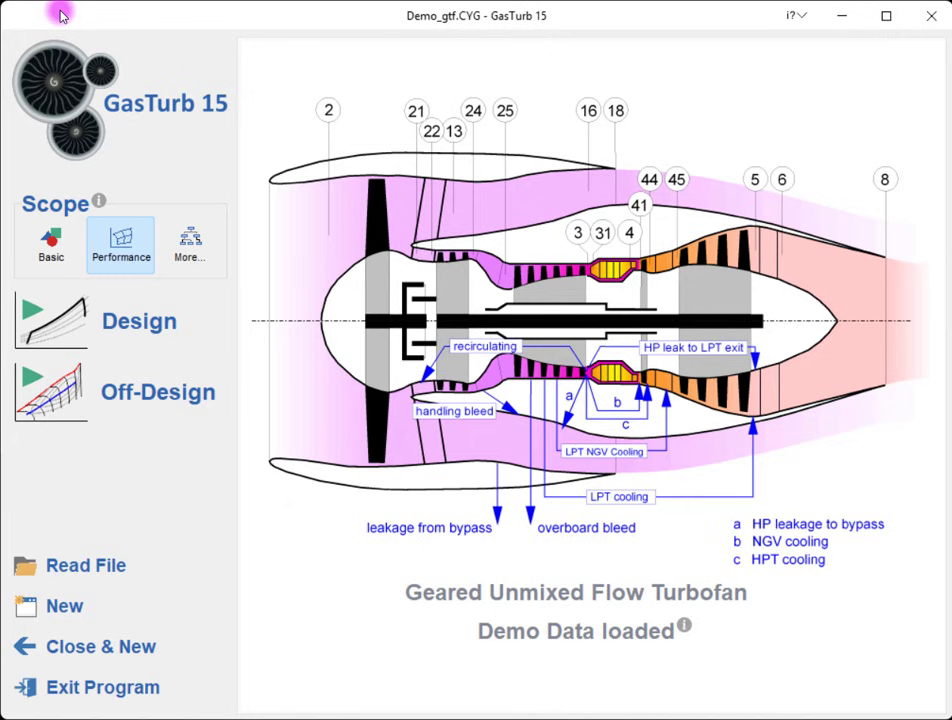
Step: Reopen the design optimization setup and assign the LPT Inlet Temperature T45 constraint to the HDT operating point
click(189, 318)
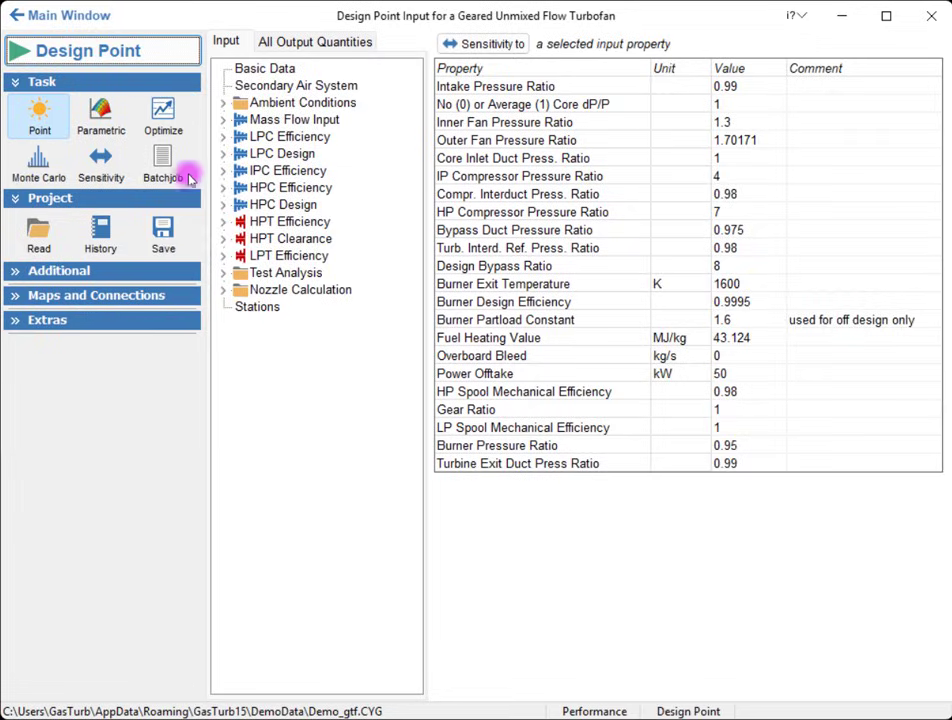
click(172, 112)
click(166, 52)
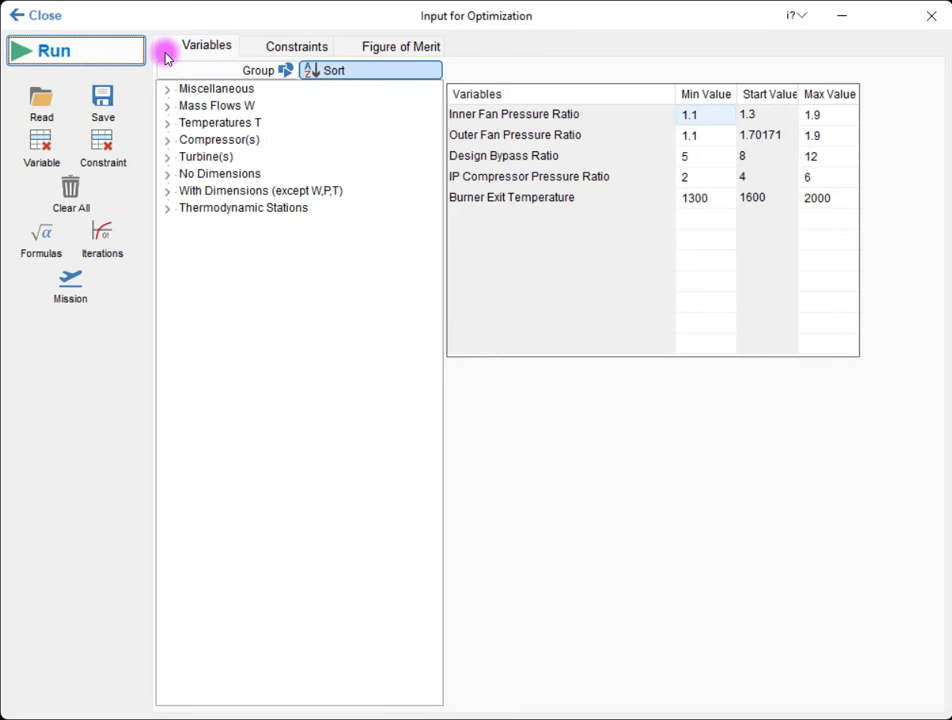
click(270, 48)
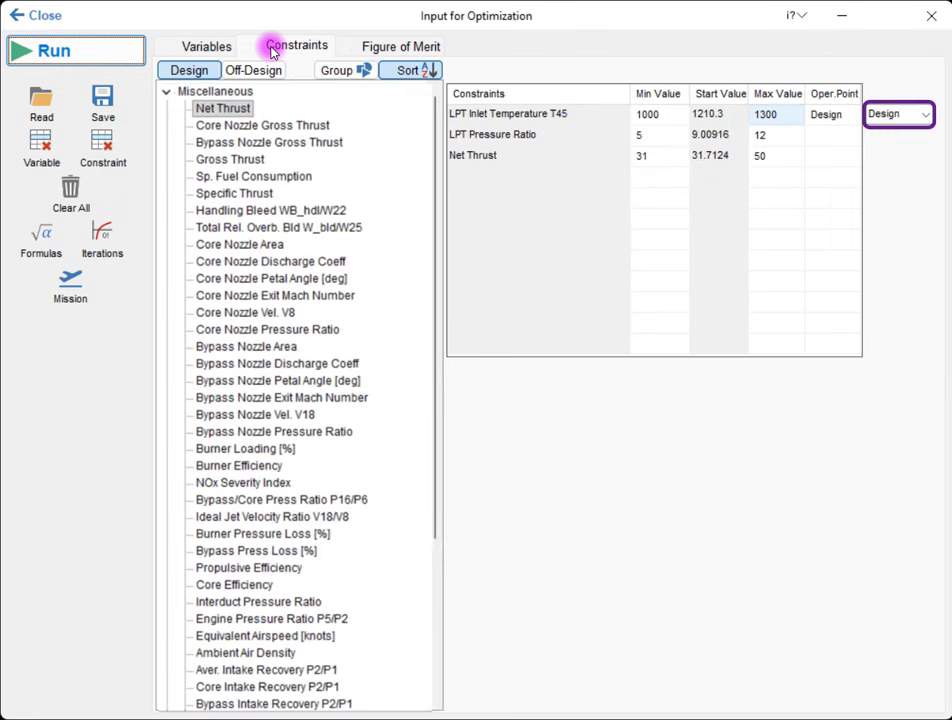
click(930, 116)
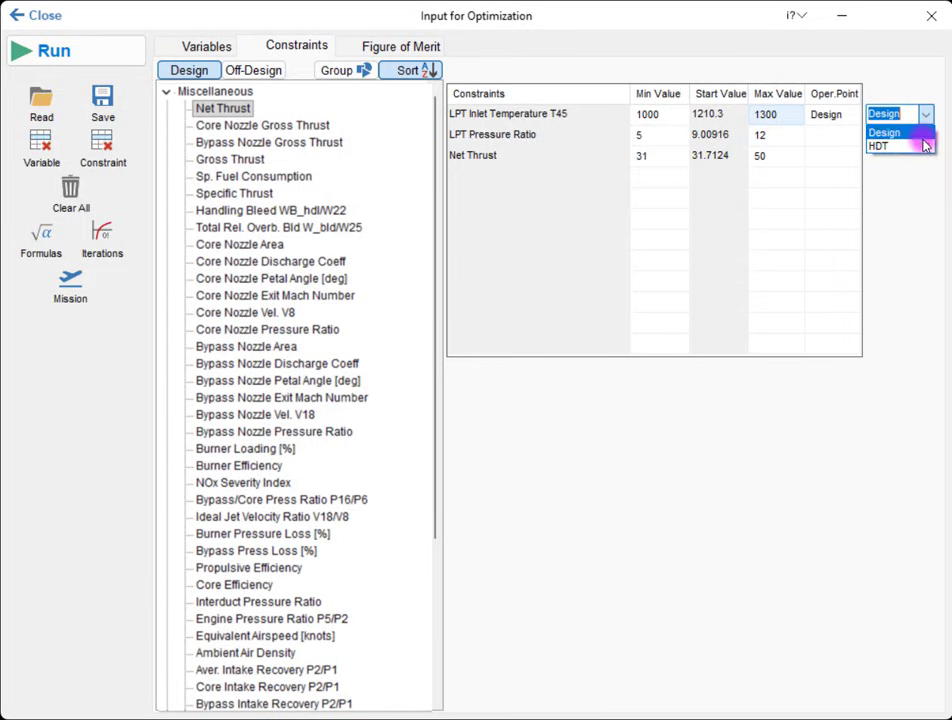
click(924, 146)
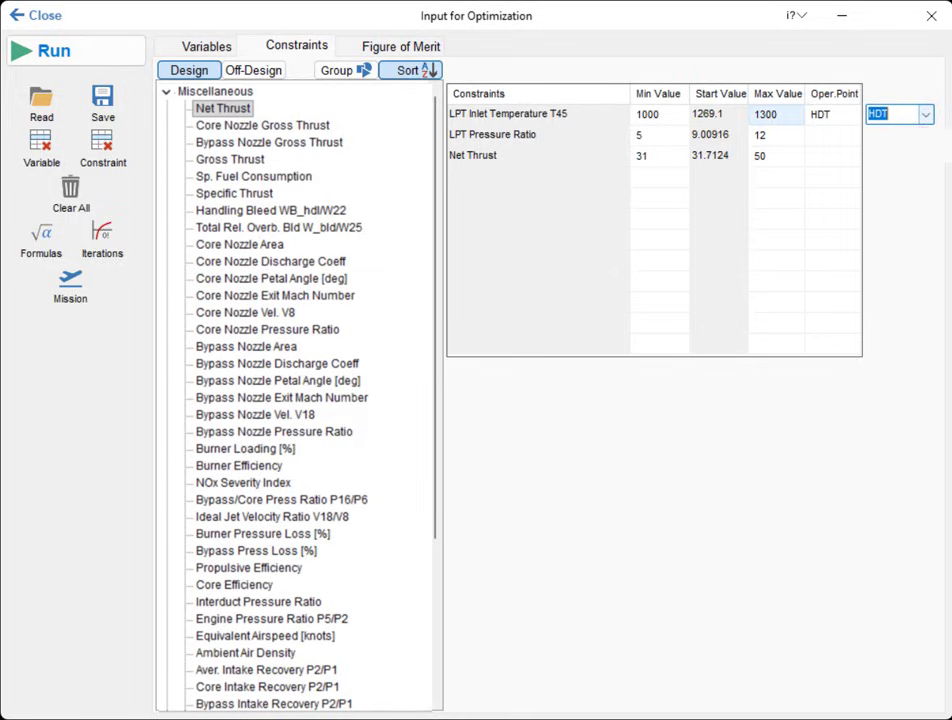
Step: Run the Random search with the off-design constraint and examine the optimum's design point and mission point summaries
click(120, 50)
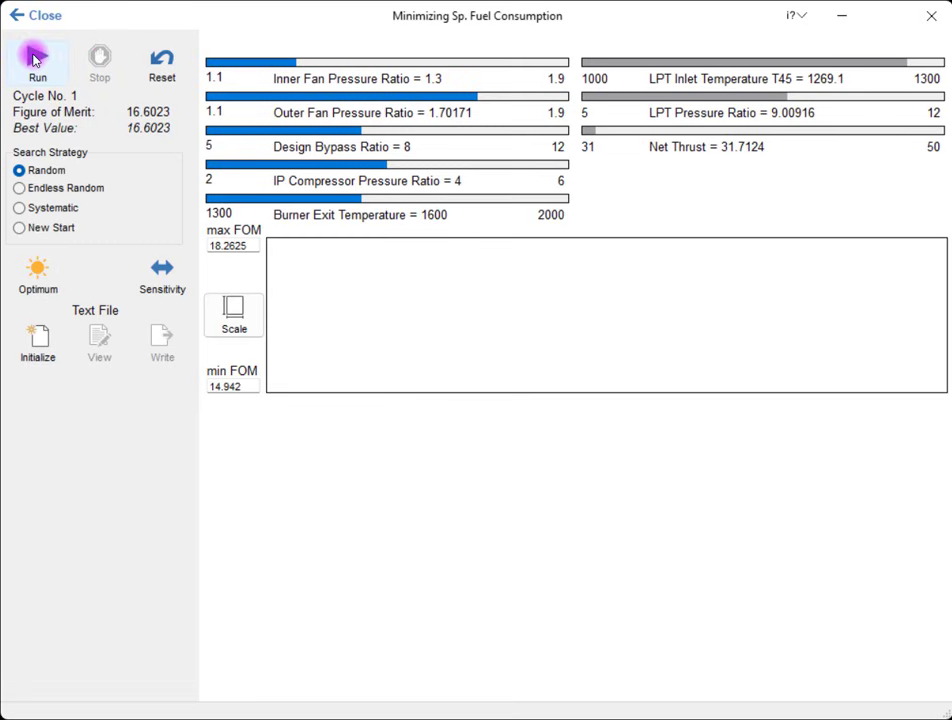
click(33, 59)
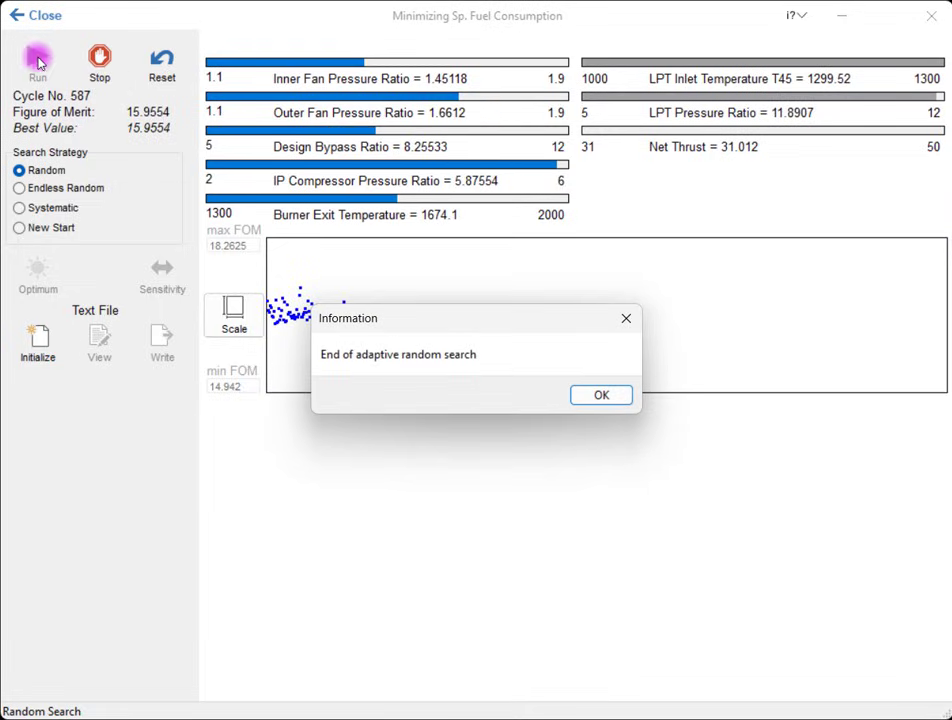
click(603, 396)
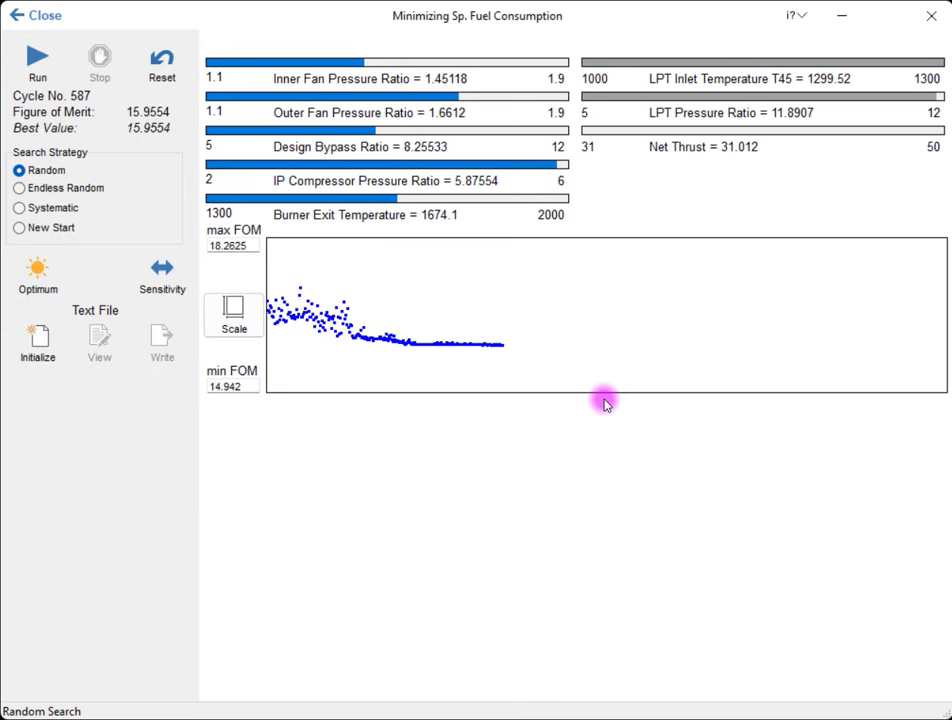
click(35, 270)
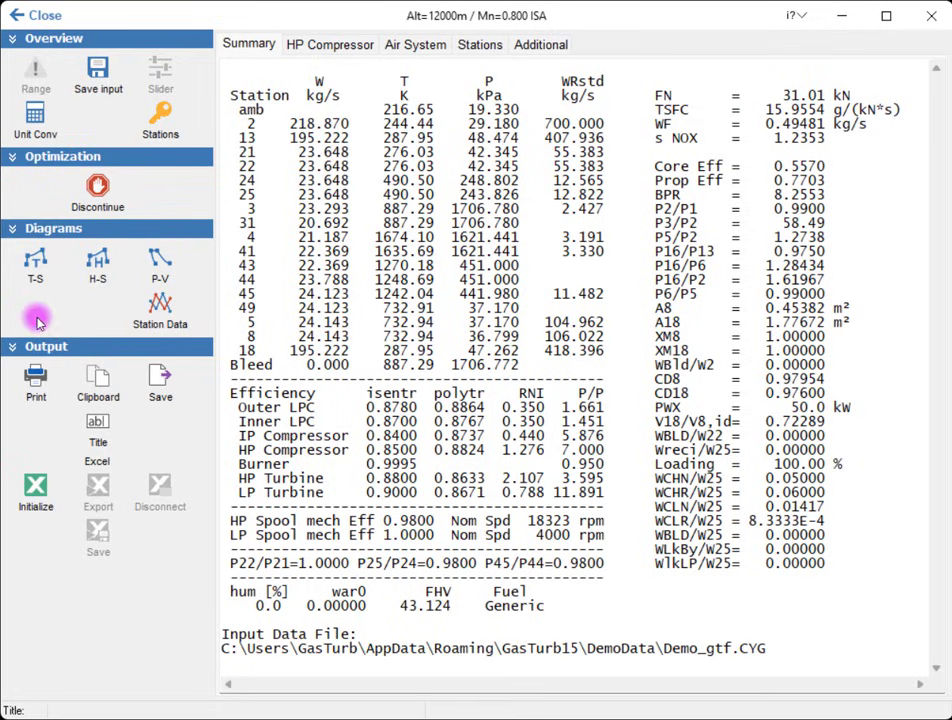
click(45, 15)
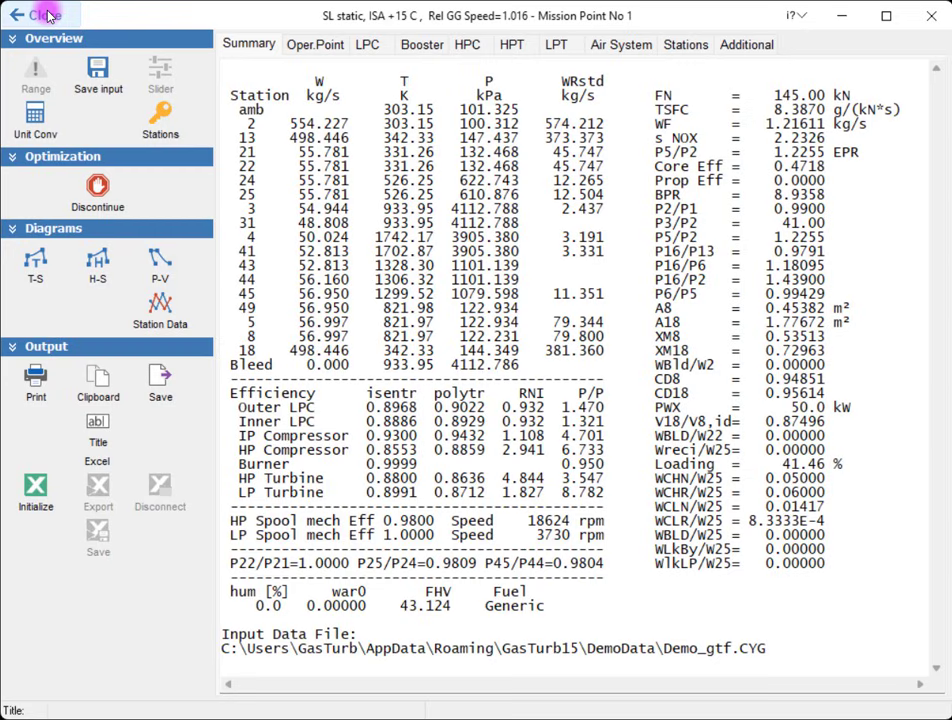